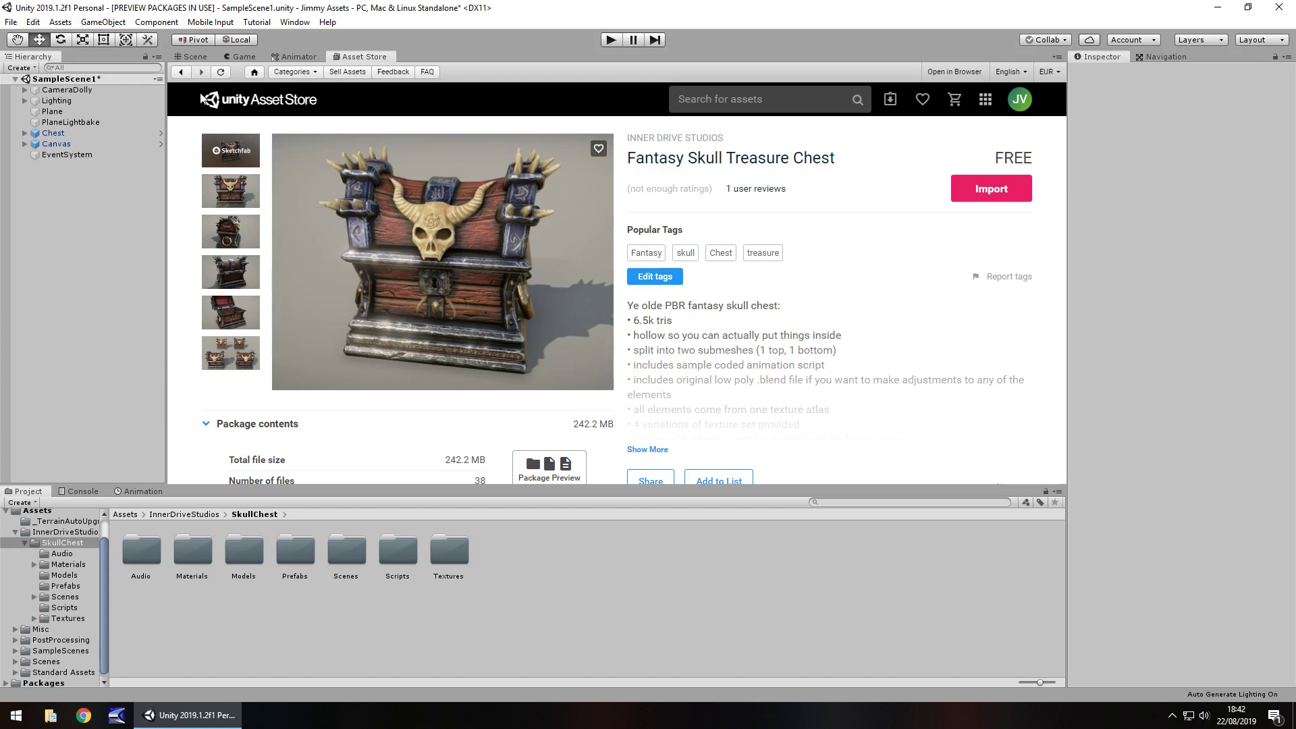
Return to the Scene view and zoom in closer on the skull treasure chest.
click(193, 57)
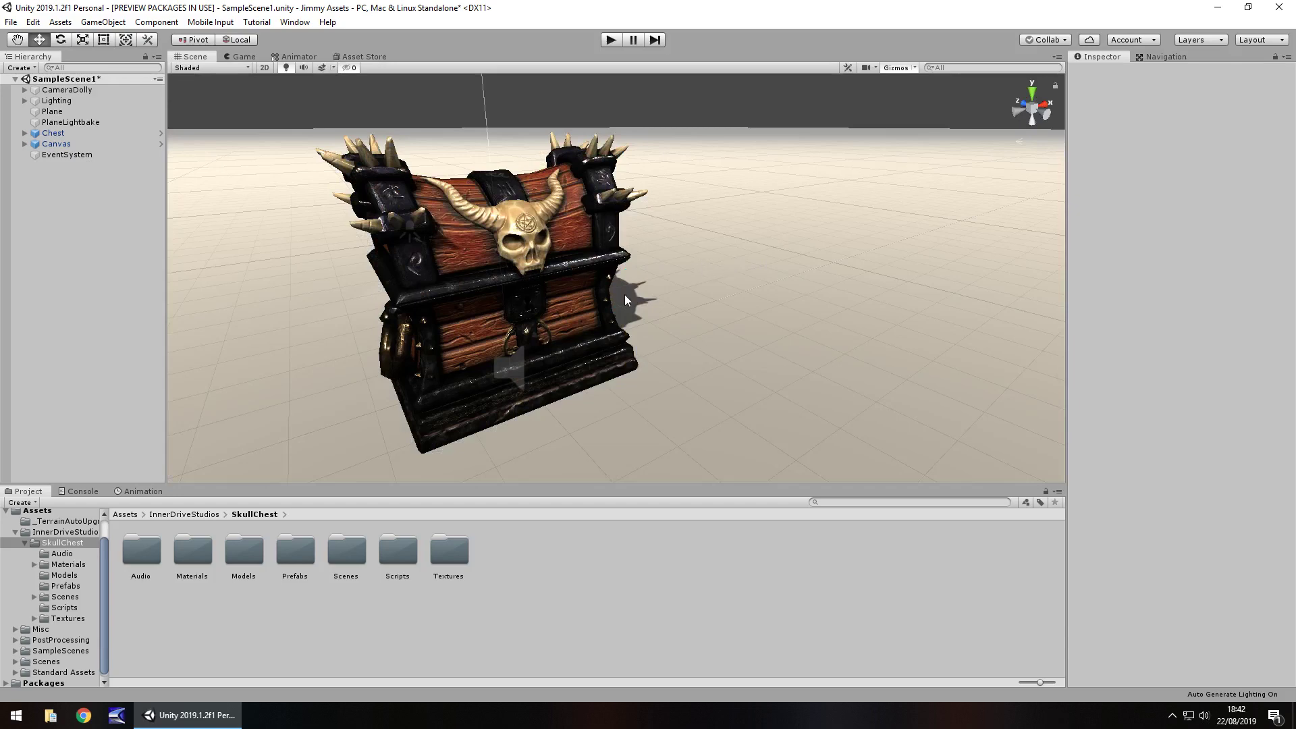
scroll(625, 294, up, 5)
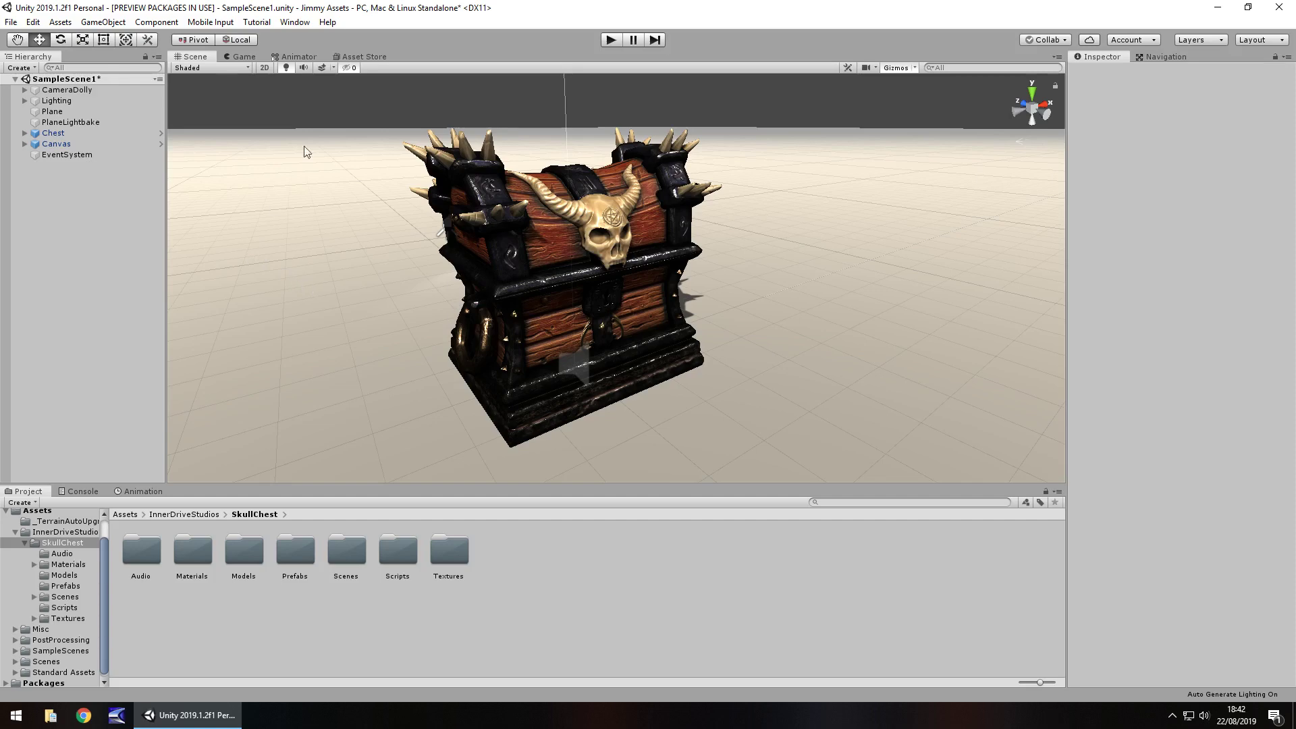
click(611, 40)
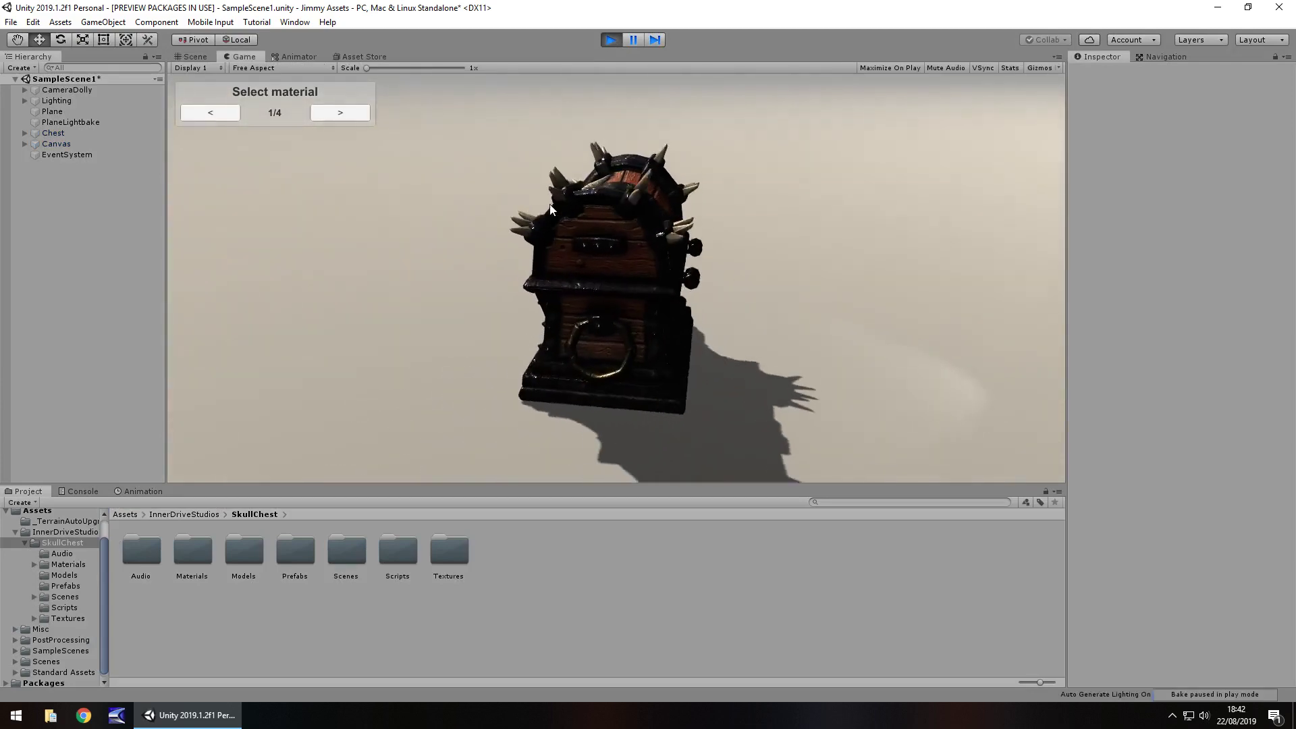
click(342, 112)
click(343, 112)
click(339, 112)
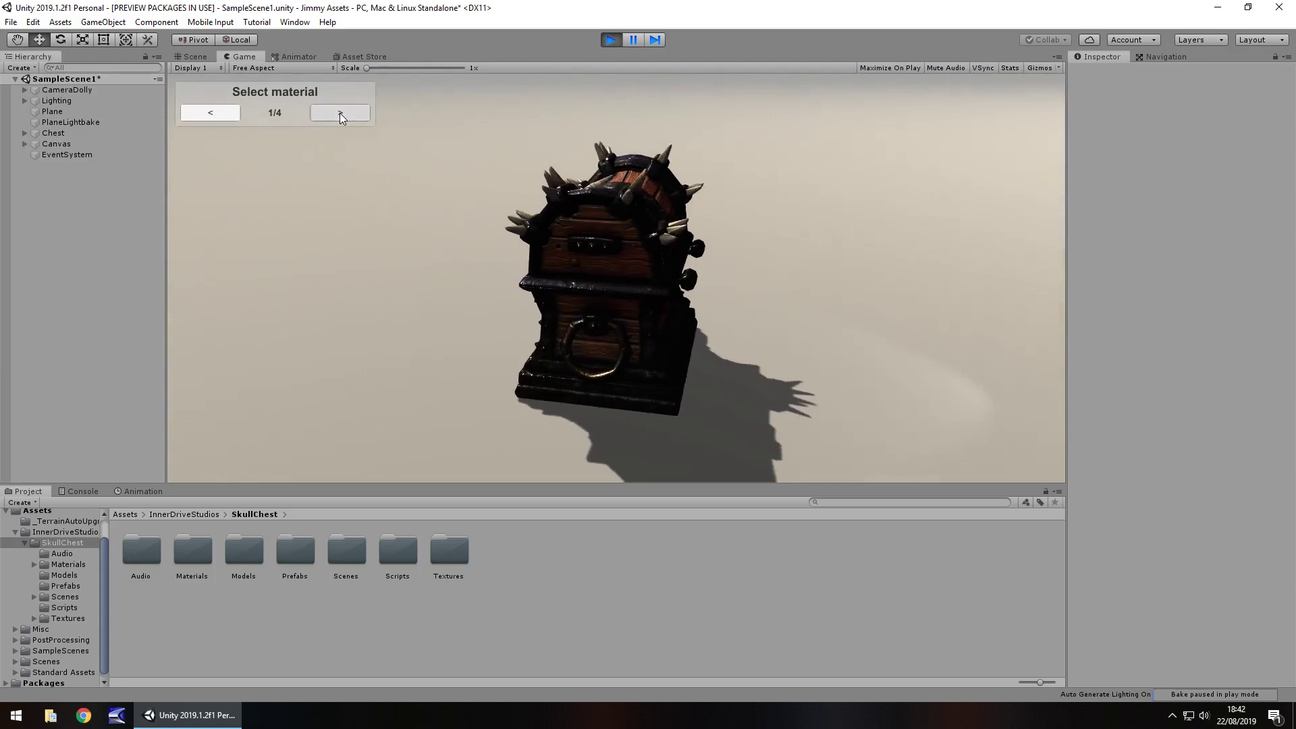
click(339, 112)
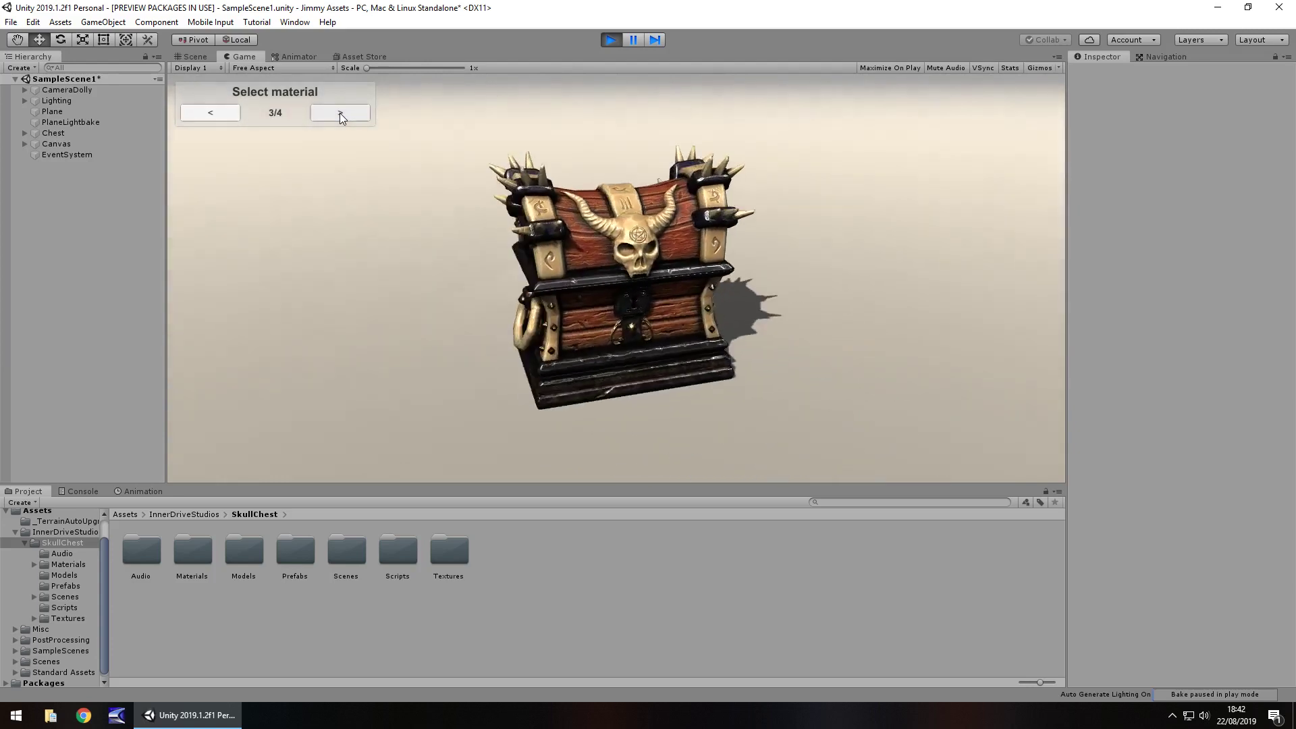
click(339, 112)
click(338, 112)
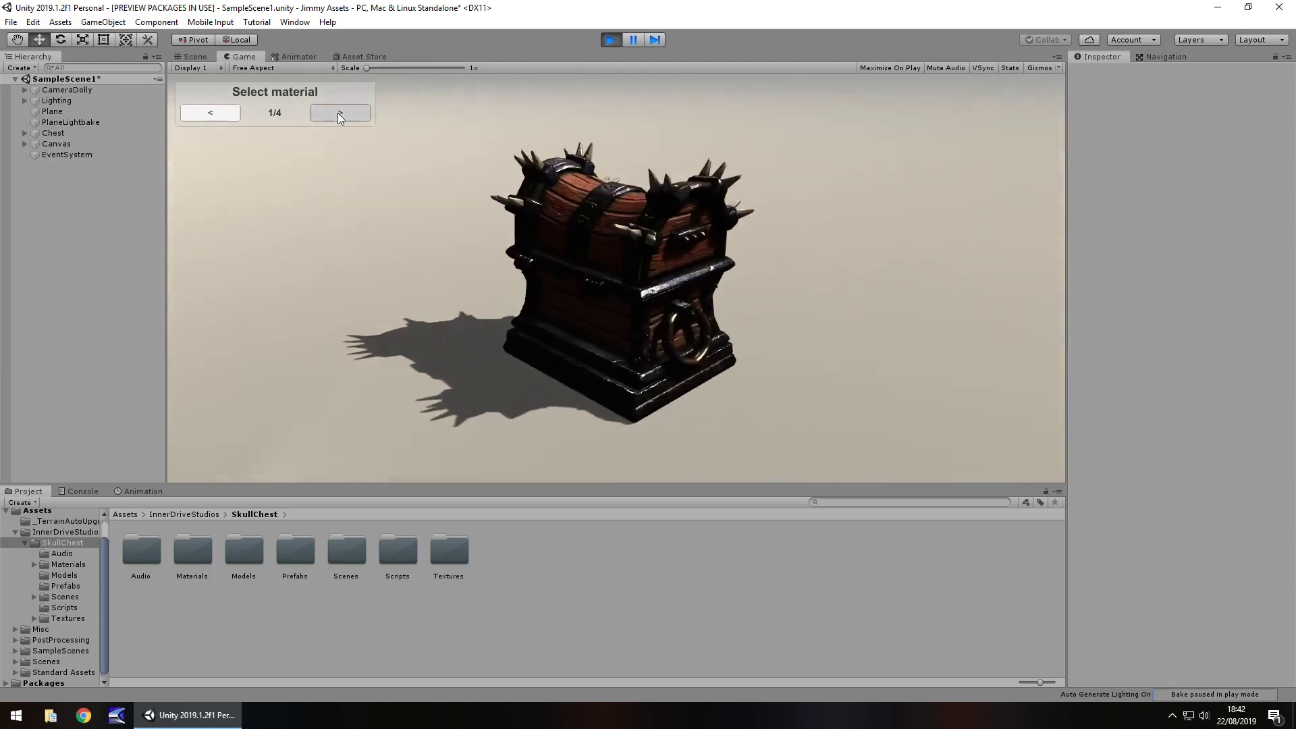
click(607, 40)
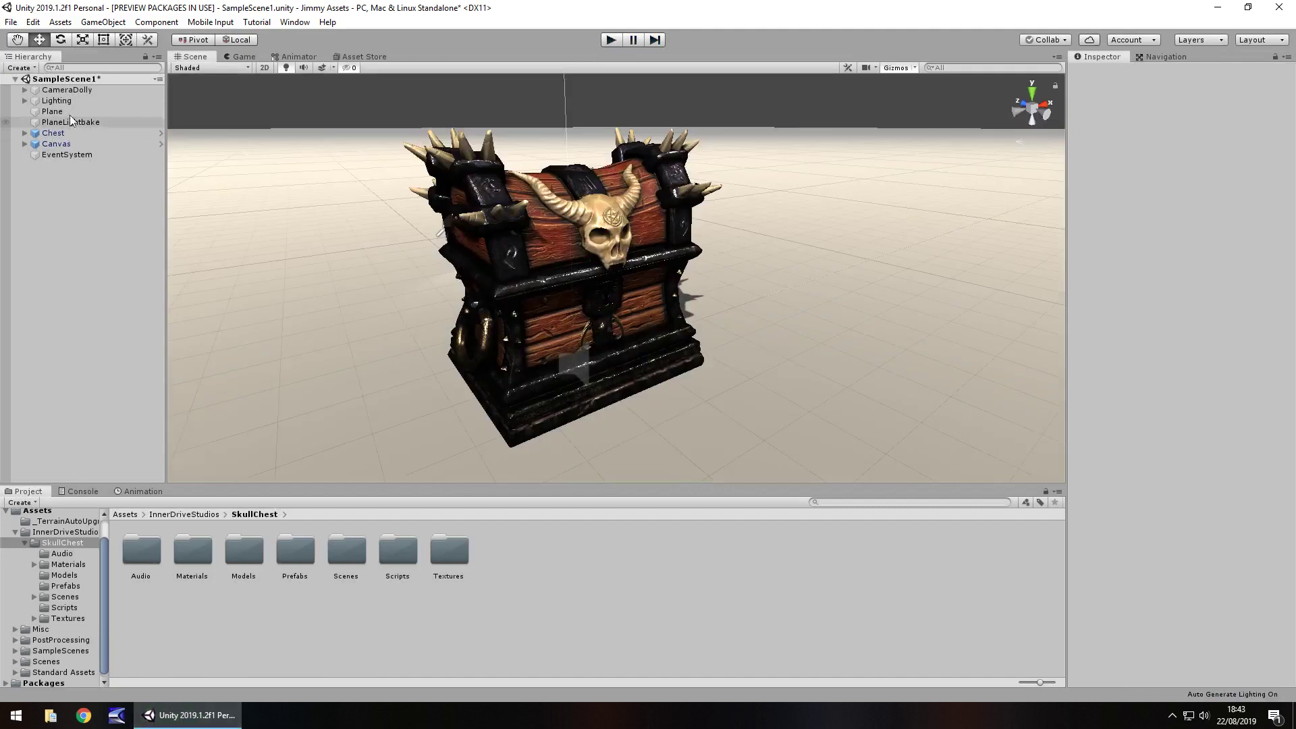
Enable Post Processing Behaviour on the Main Camera under CameraDolly and tilt Lighting to about -45 on X.
click(58, 95)
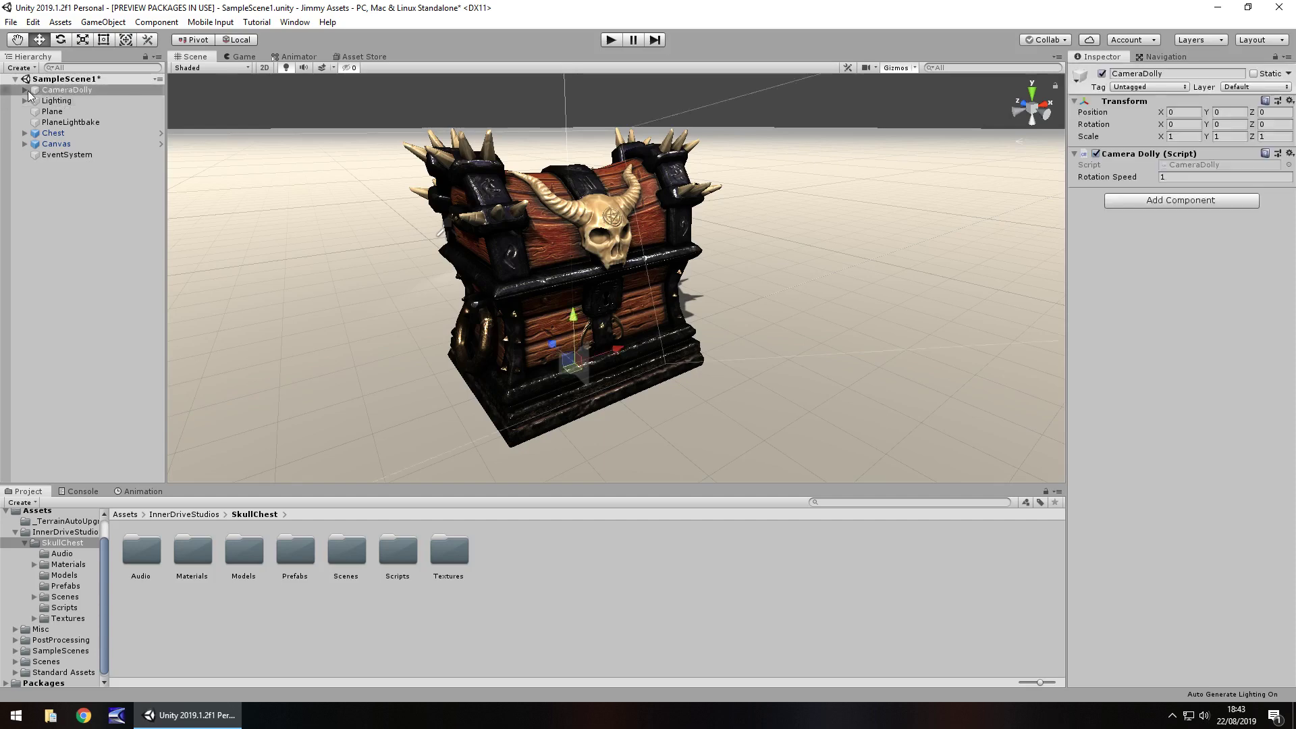
click(24, 90)
click(67, 101)
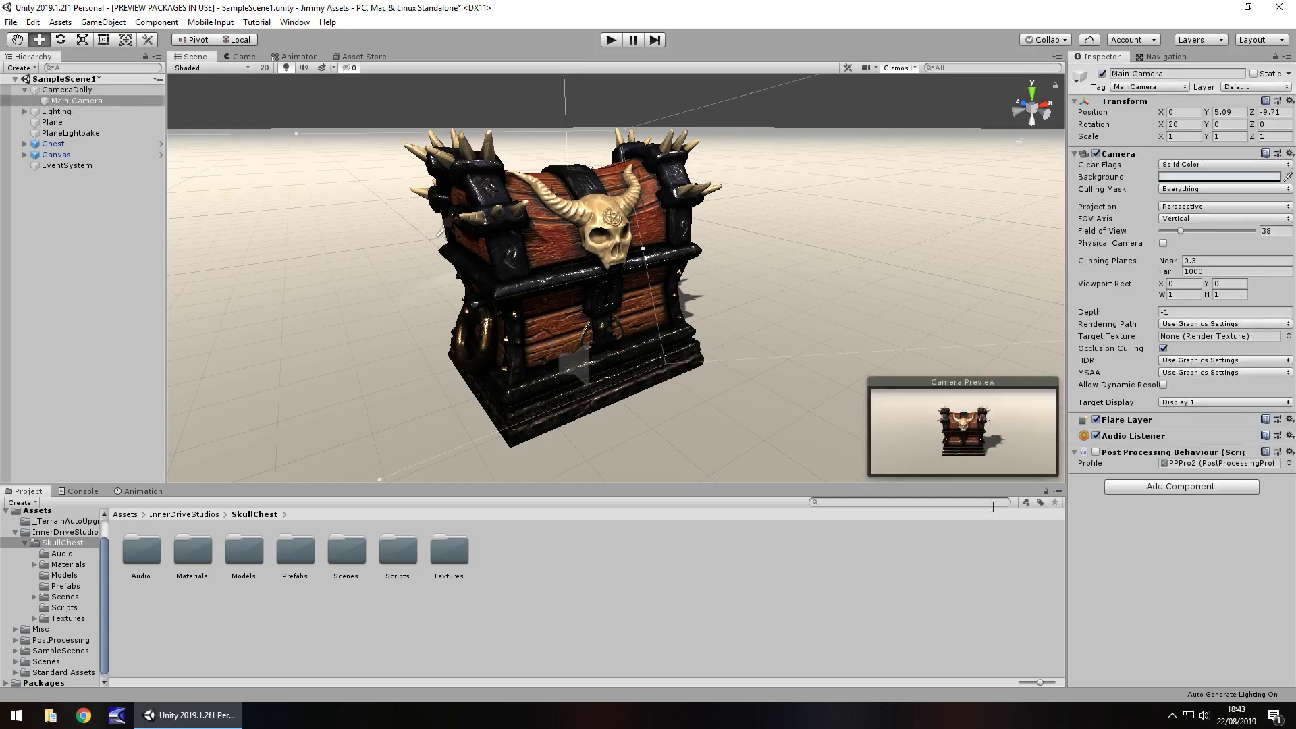
click(1097, 452)
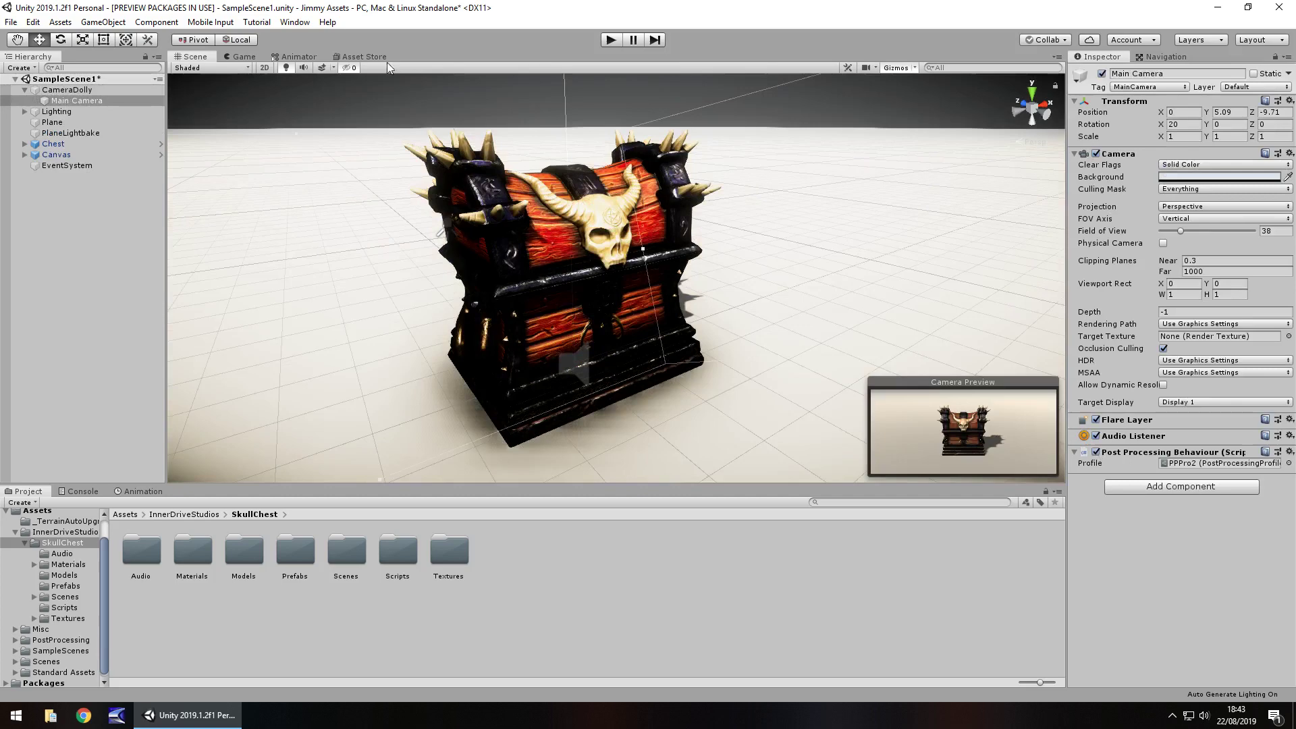
click(70, 113)
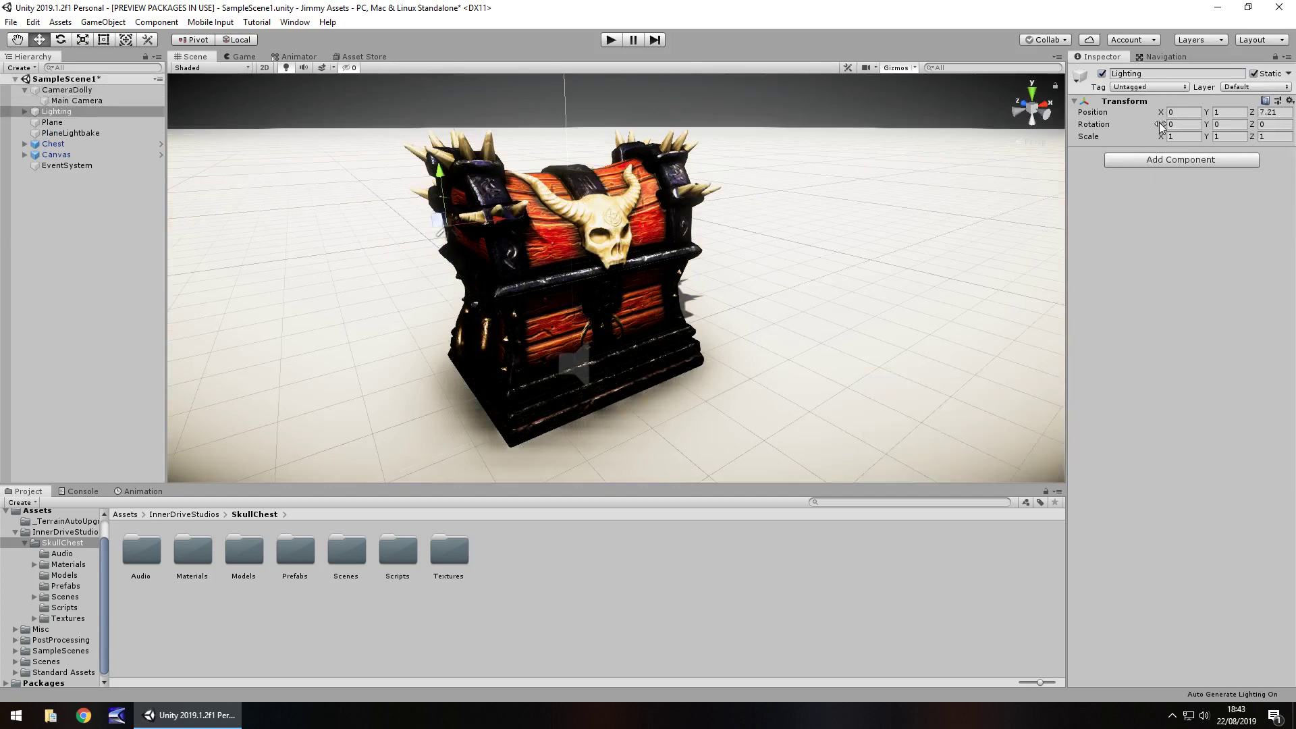
drag(1112, 128, 472, 121)
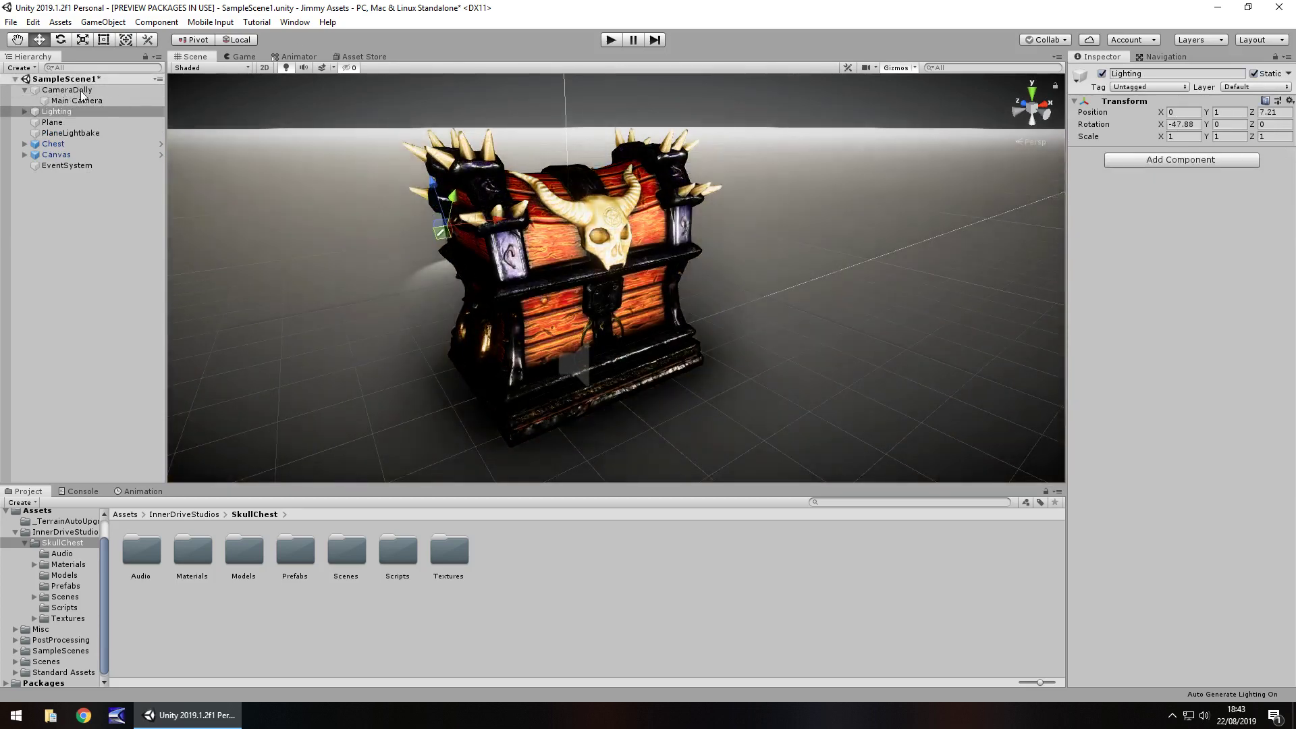
Run the demo in the Game view with the new lighting, show the next chest material, then stop.
click(255, 59)
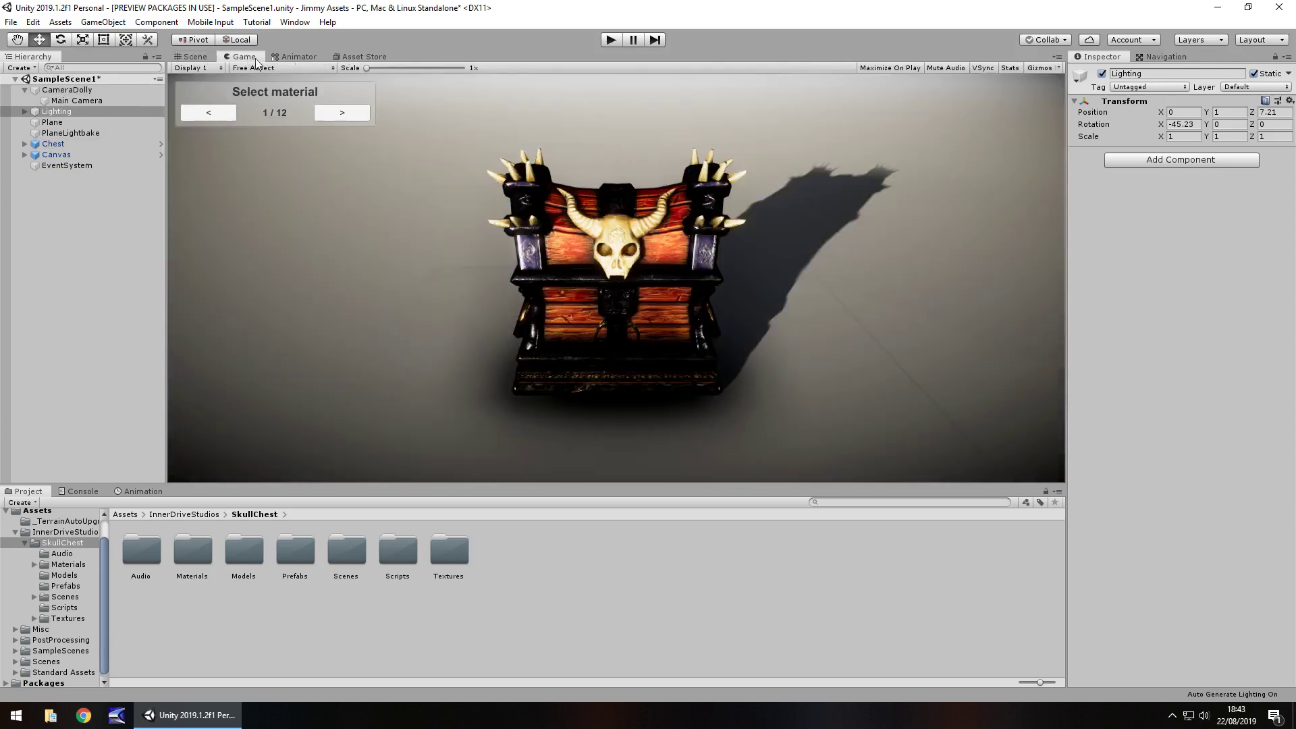
click(611, 42)
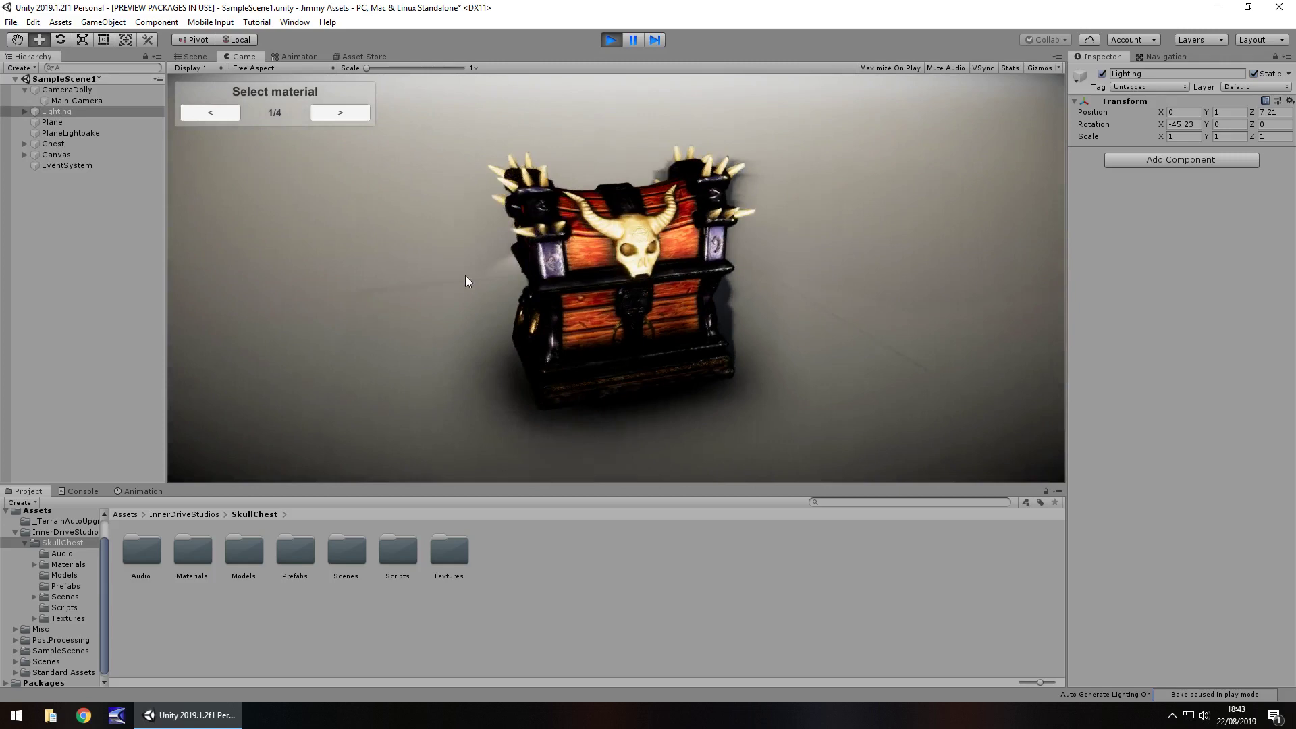
click(338, 110)
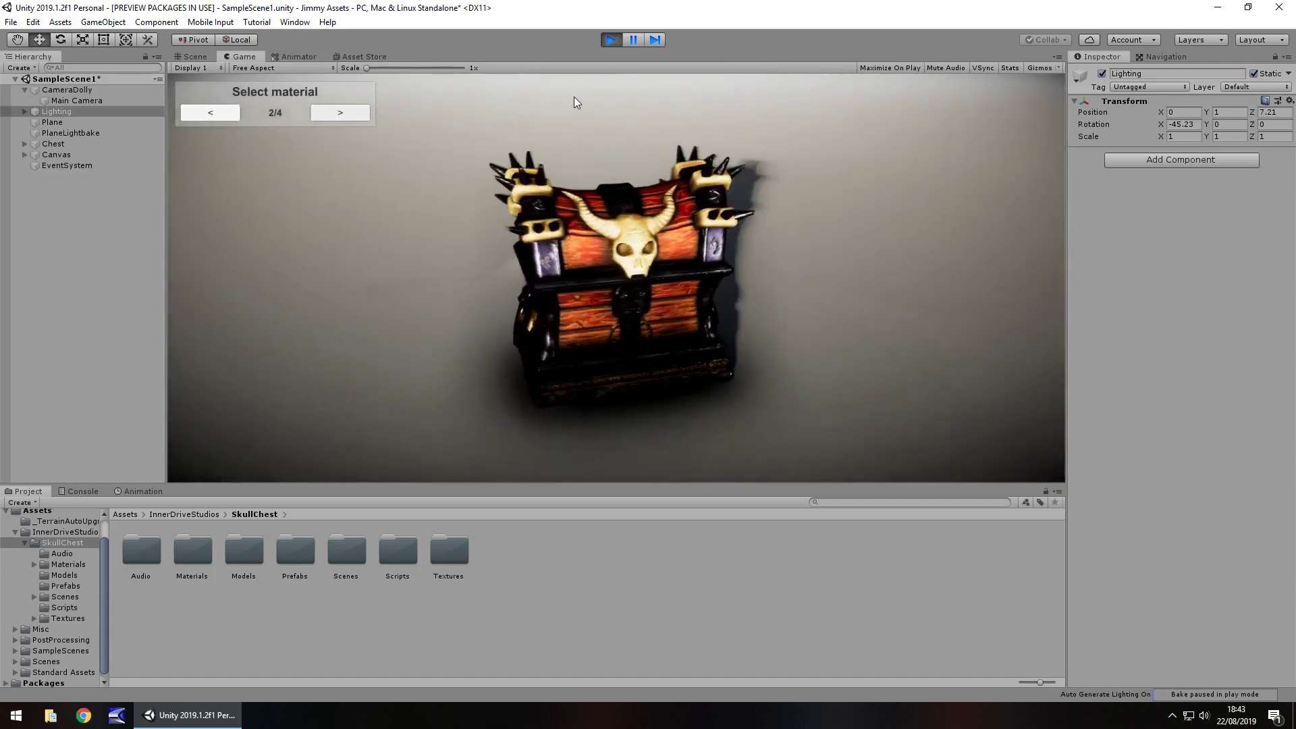
click(606, 41)
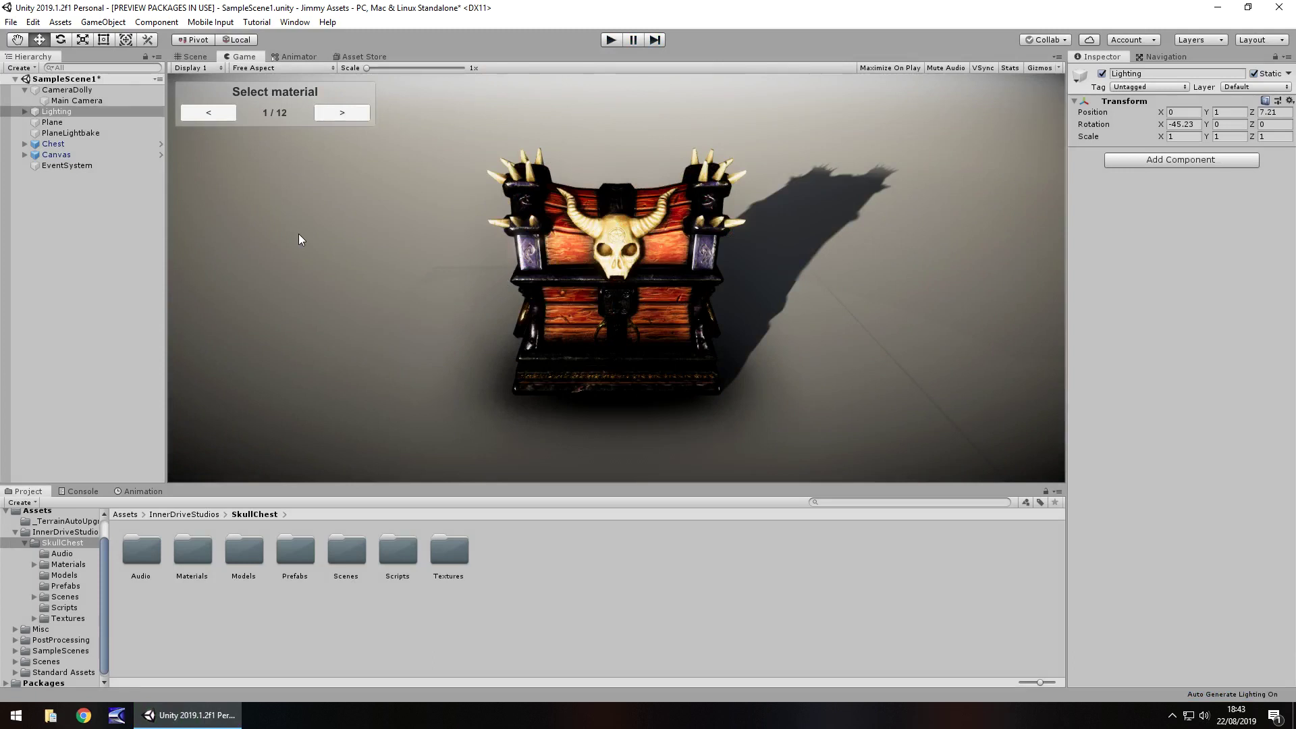
Place a Chest3 prefab instance beside the original chest and check it through the game camera.
double_click(293, 553)
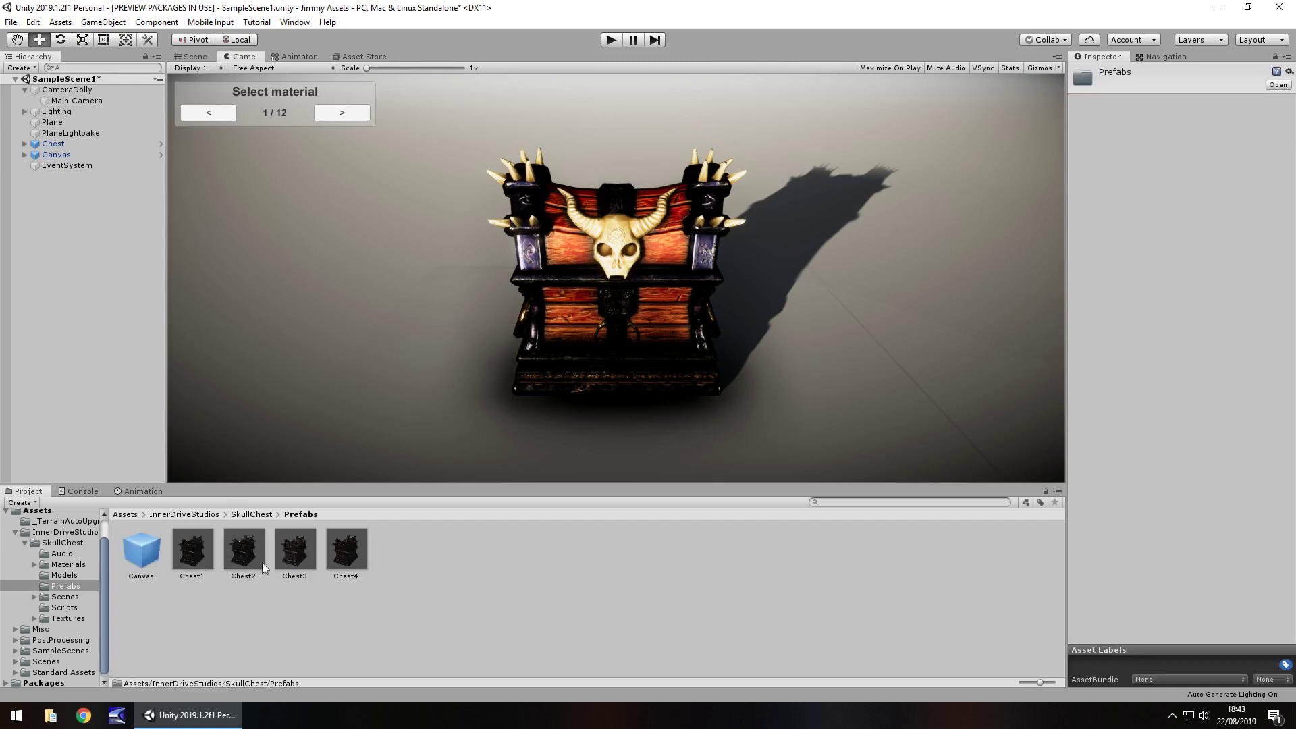
click(310, 557)
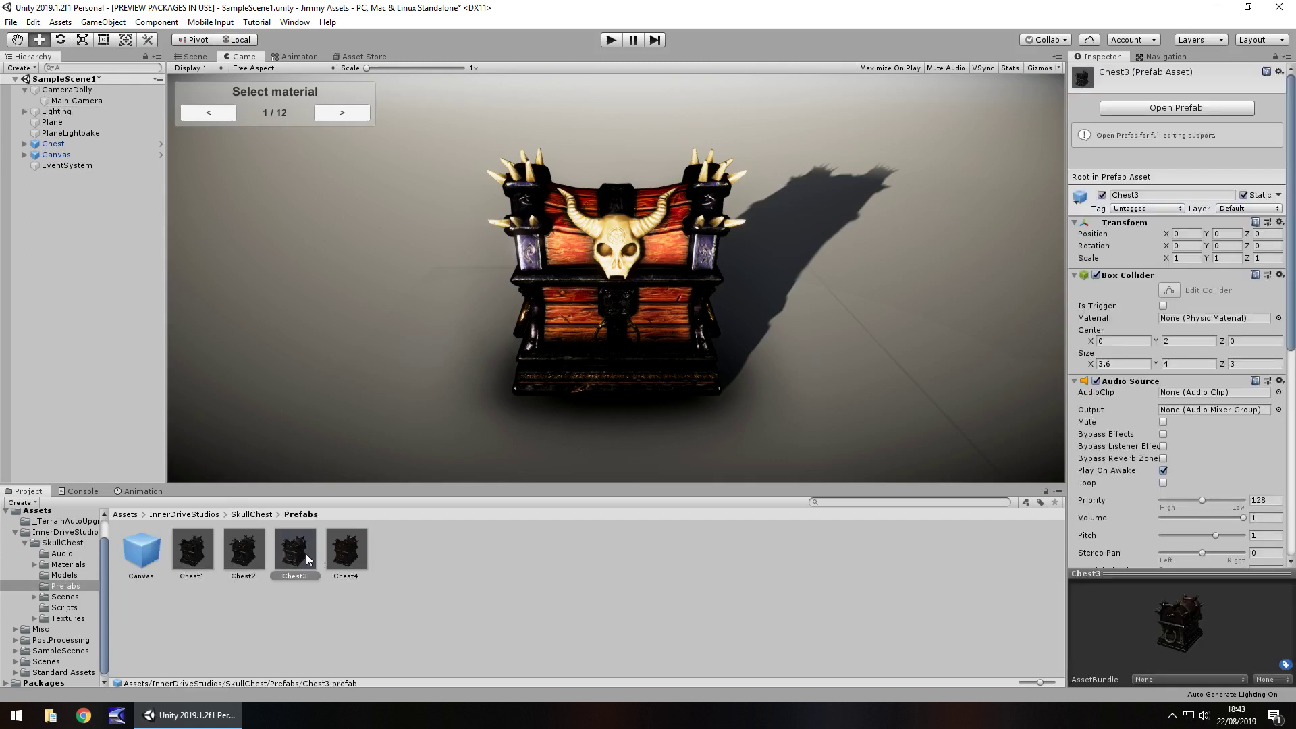
click(194, 57)
drag(289, 556, 299, 306)
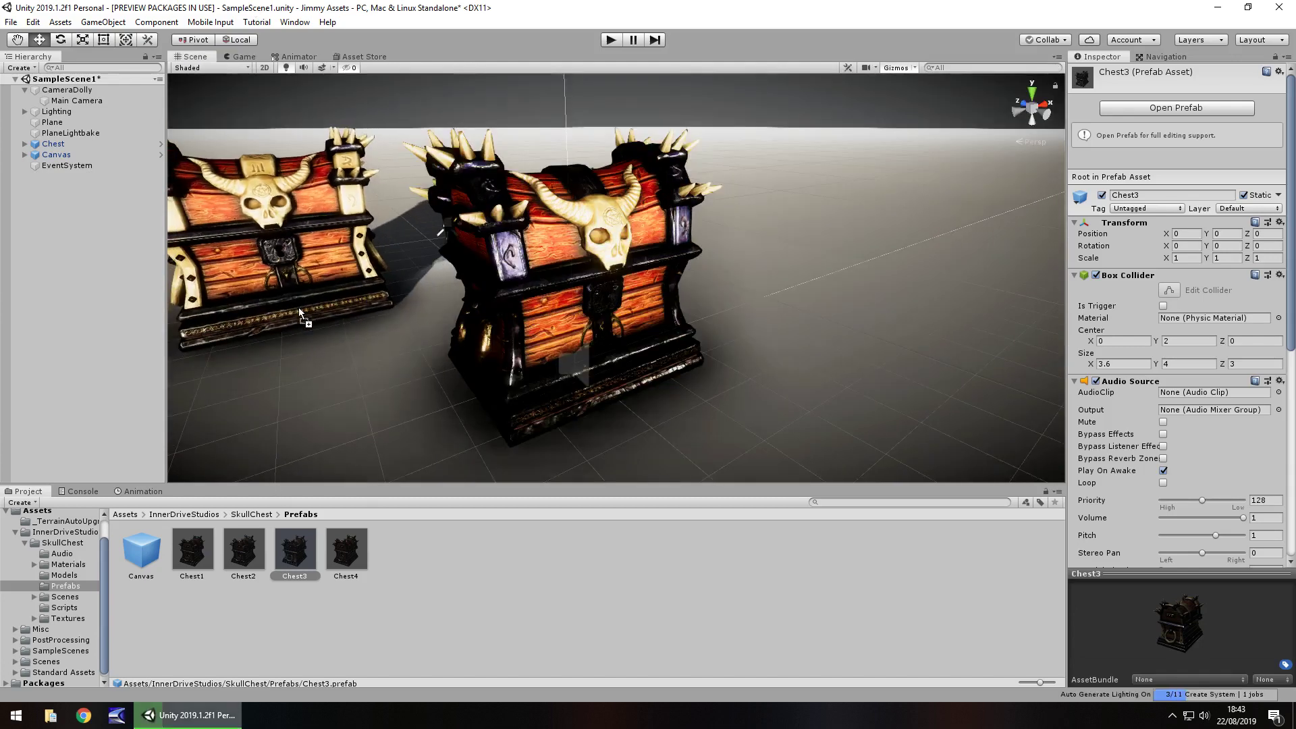
scroll(399, 289, up, 3)
scroll(399, 289, up, 2)
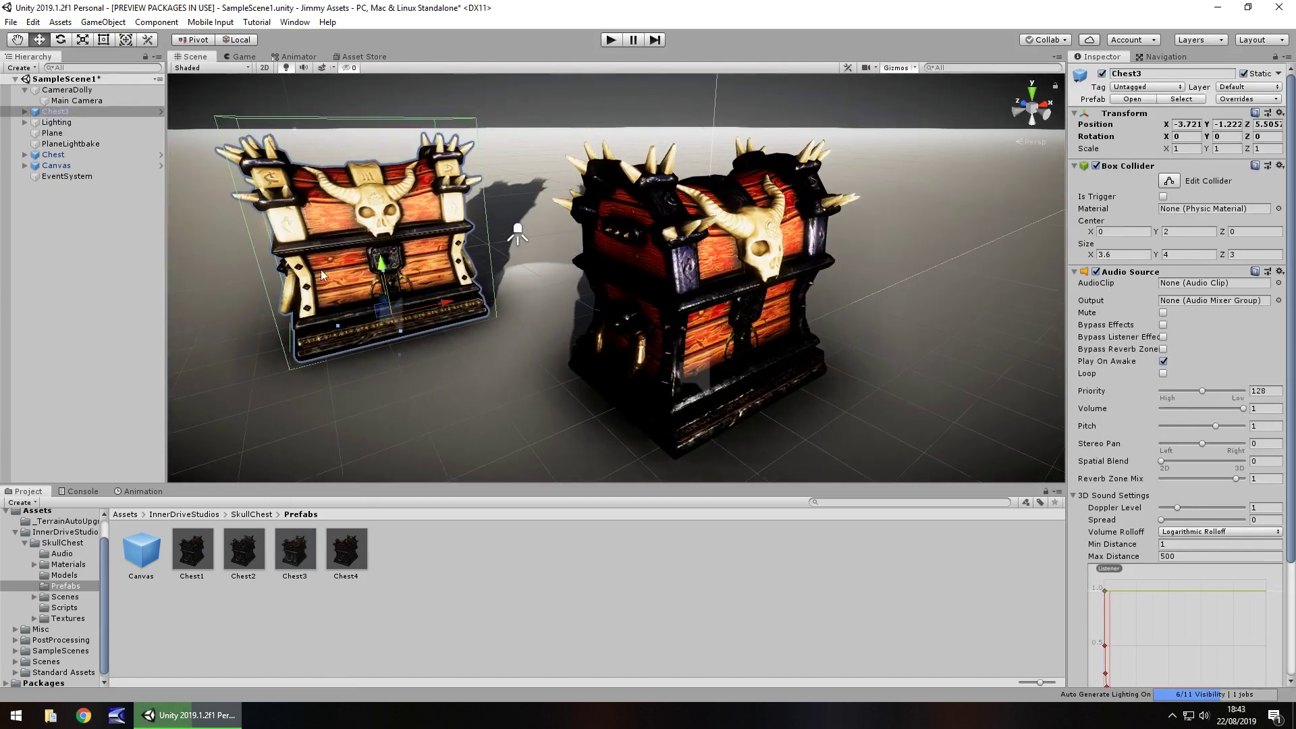
click(242, 56)
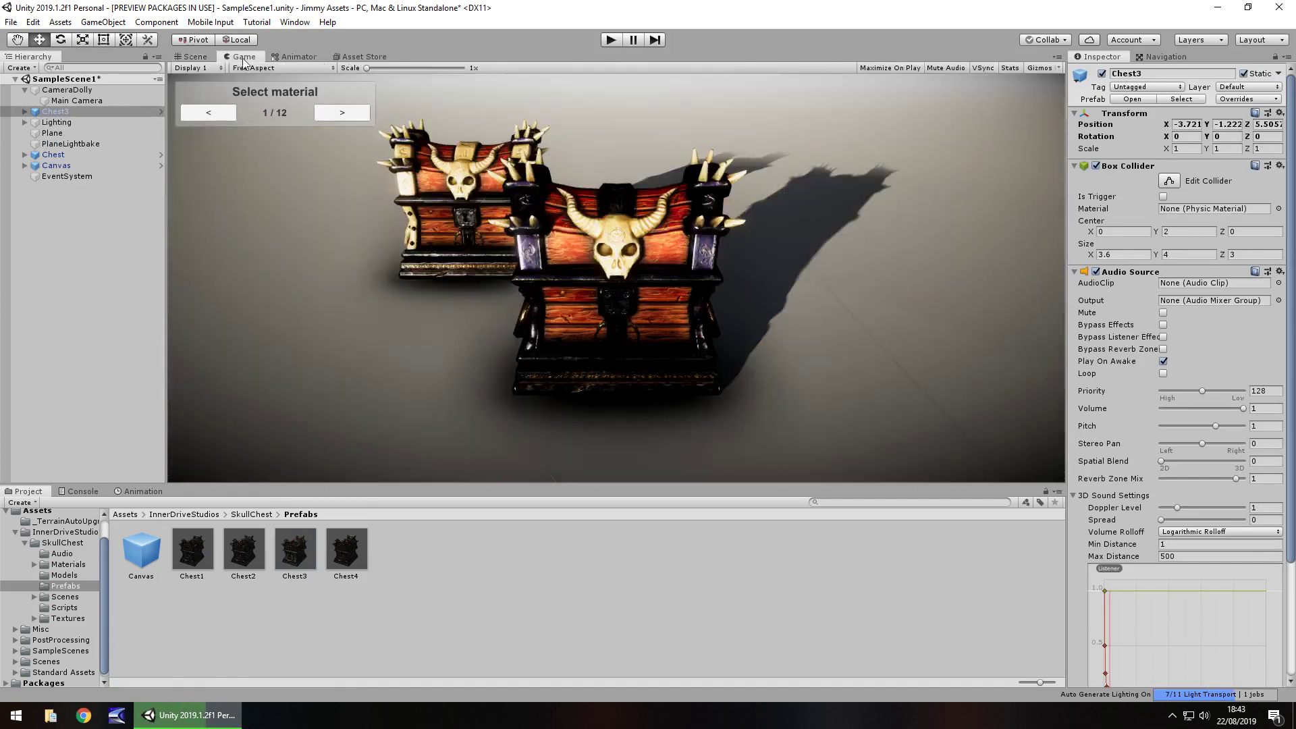
click(194, 57)
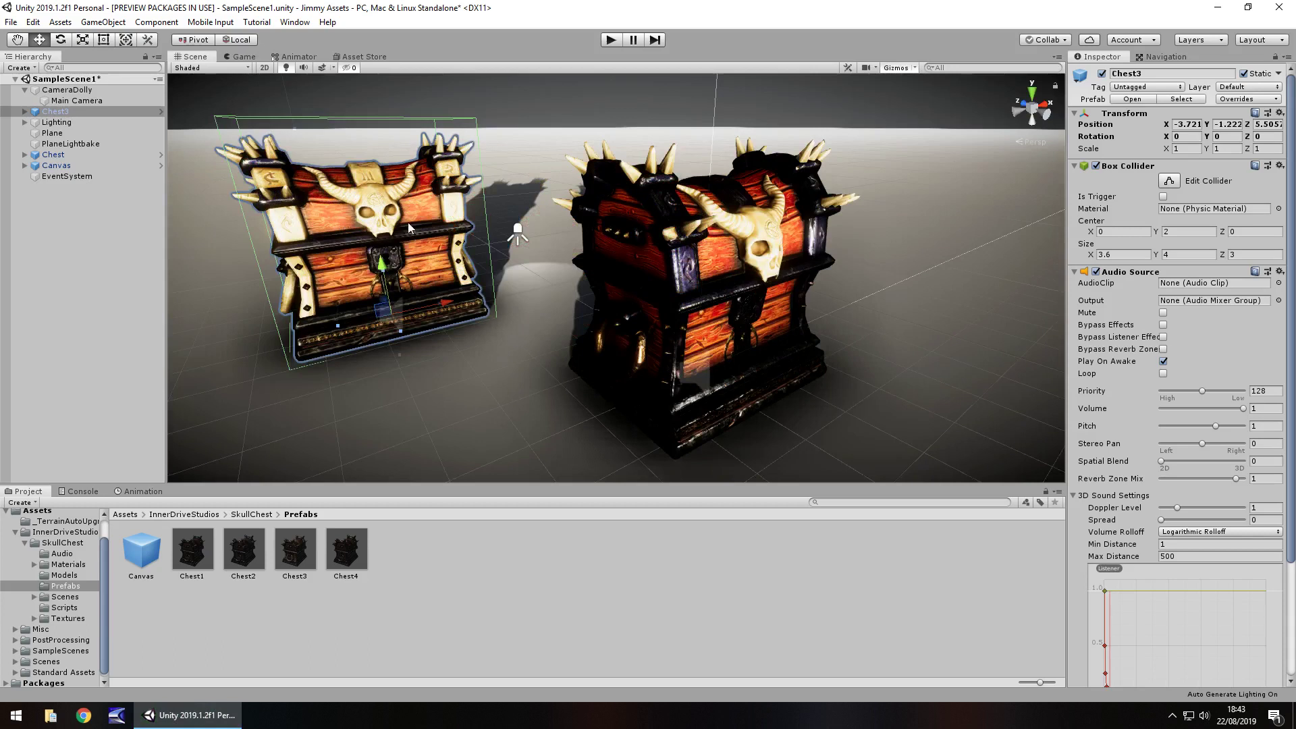
Browse to the SkullChest Audio folder and inspect the close and open clips' import settings.
click(59, 111)
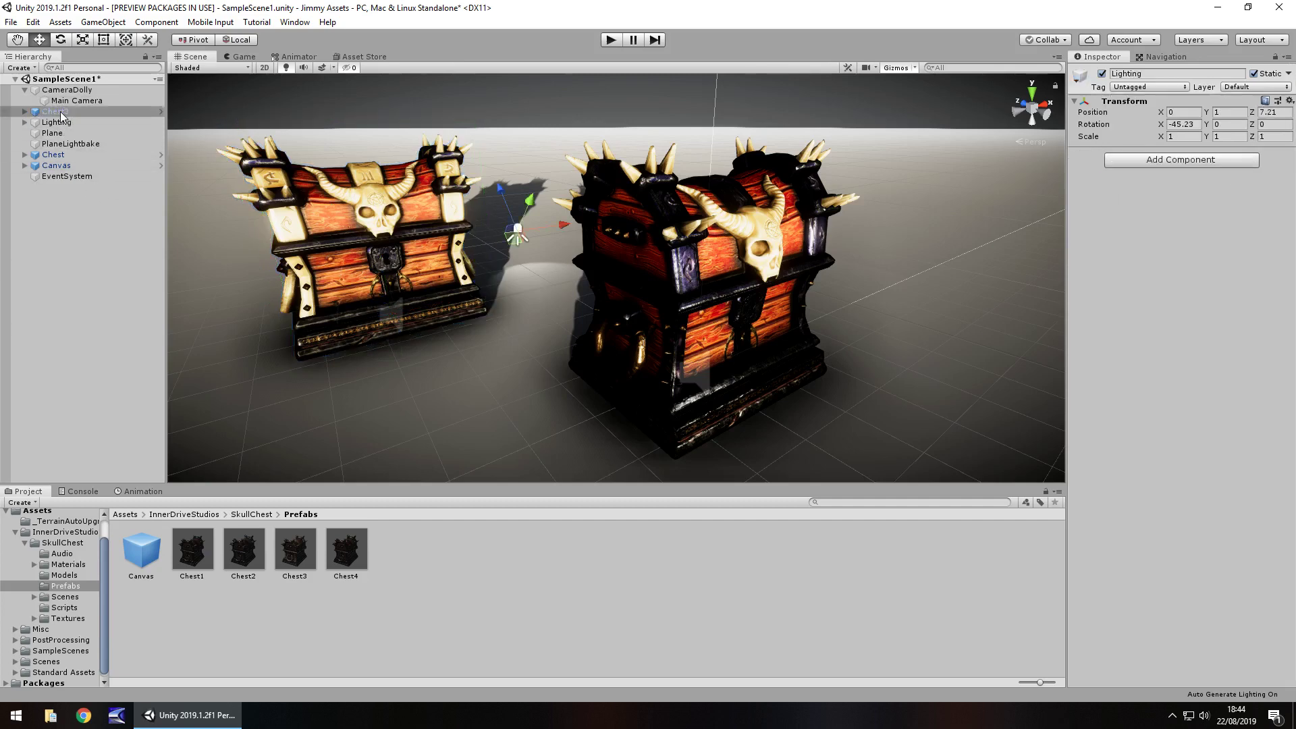
click(67, 565)
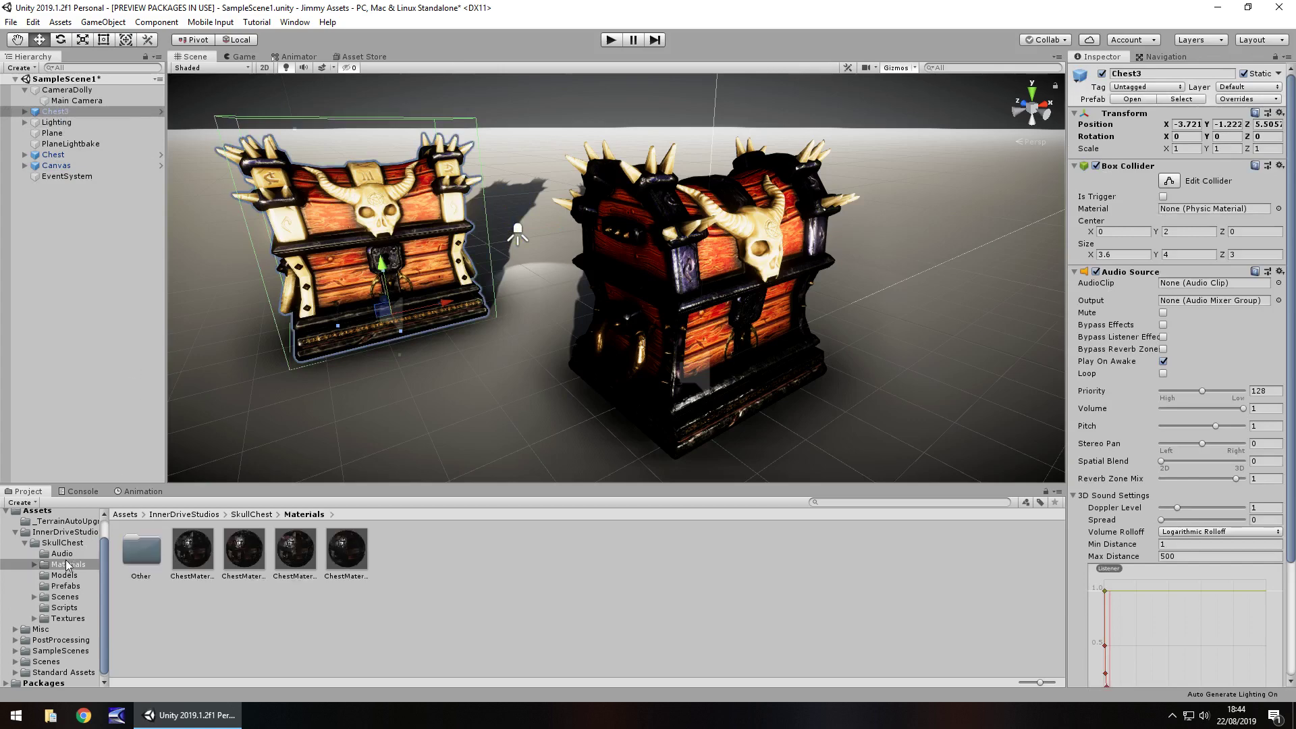
click(67, 554)
click(140, 547)
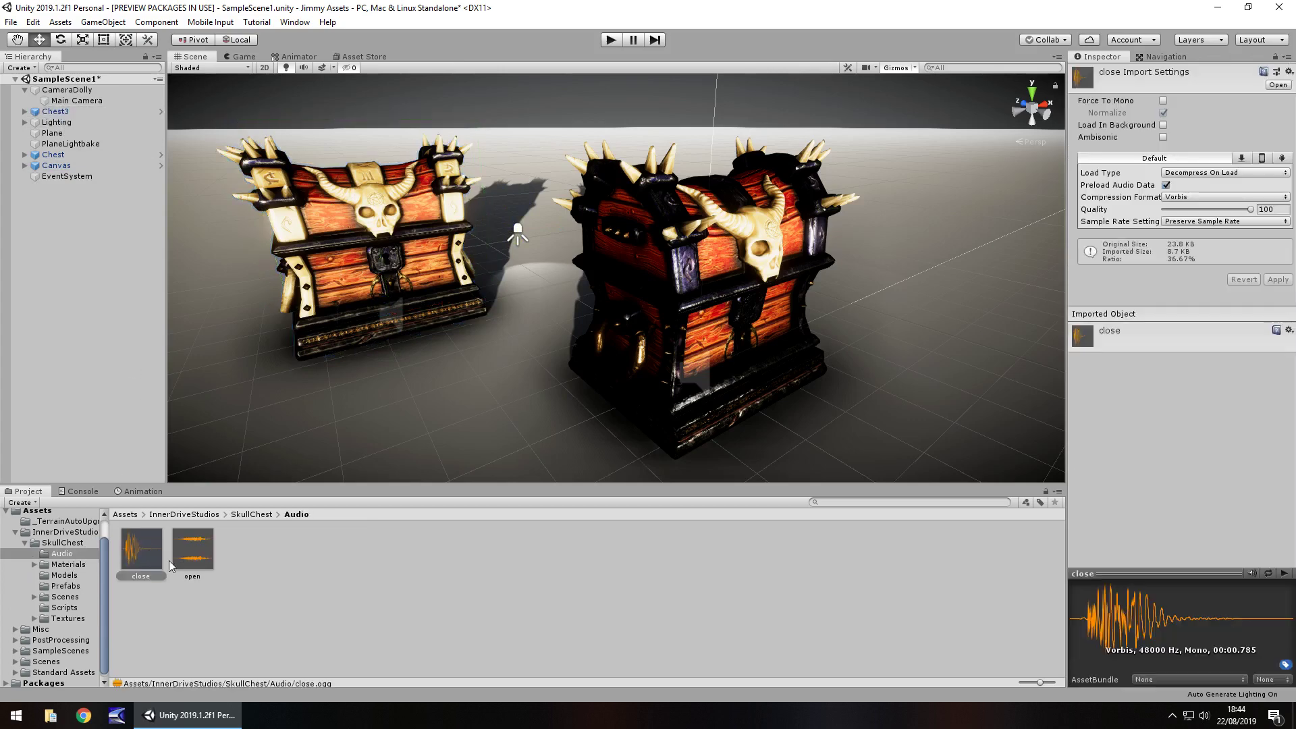
click(191, 557)
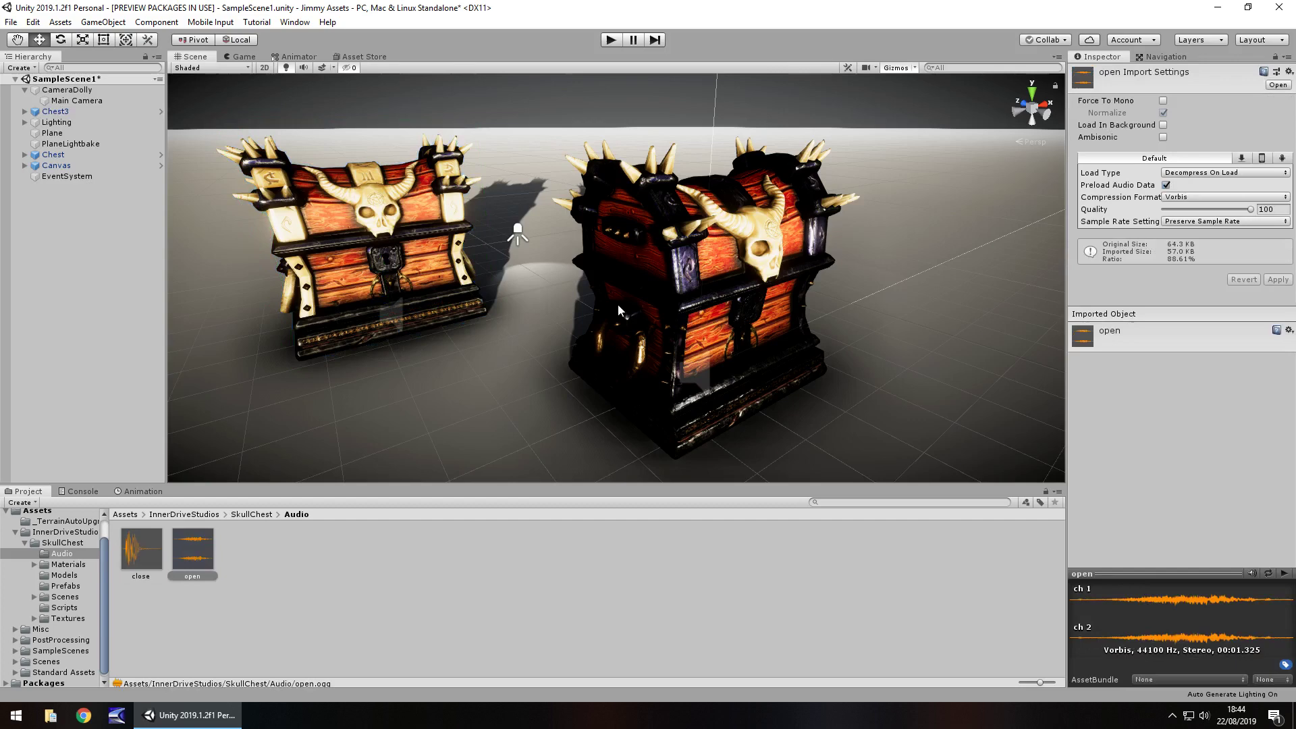
Select the original chest and expand its Skull Chest script's Target Angles list.
click(678, 259)
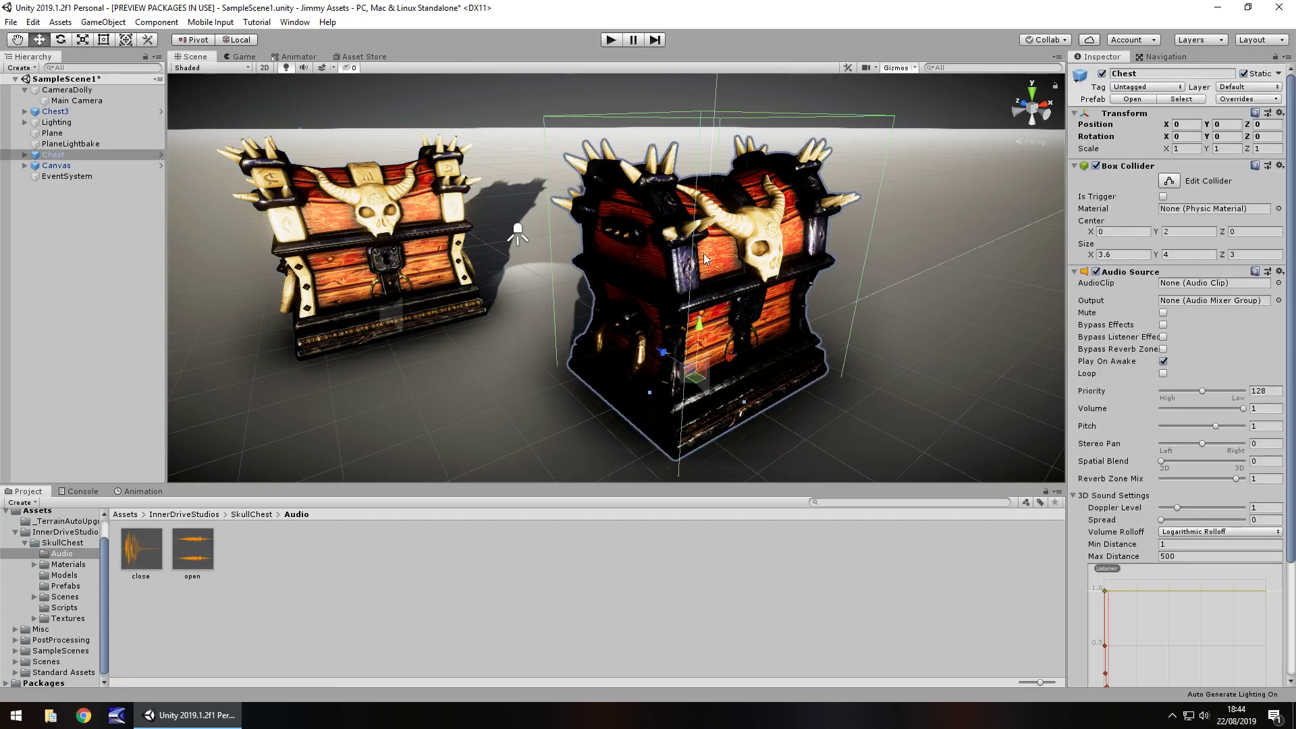
scroll(1191, 433, down, 4)
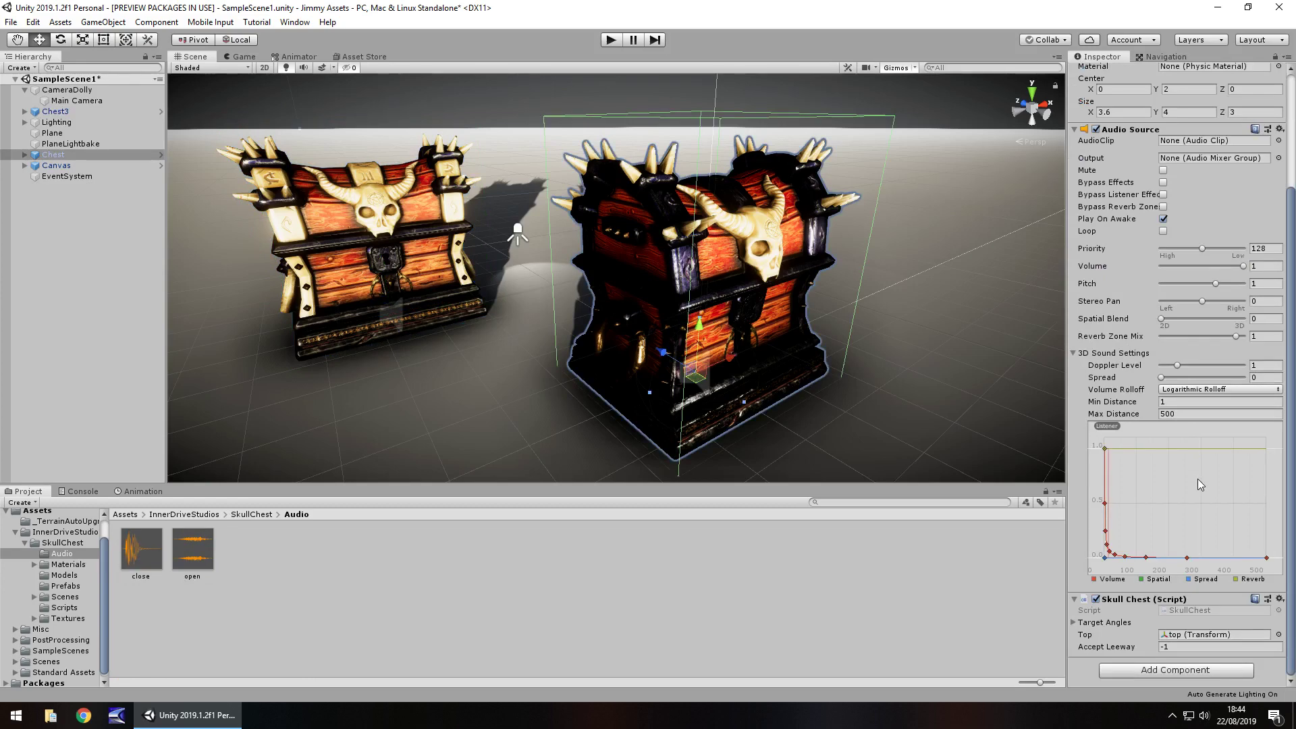
click(1076, 622)
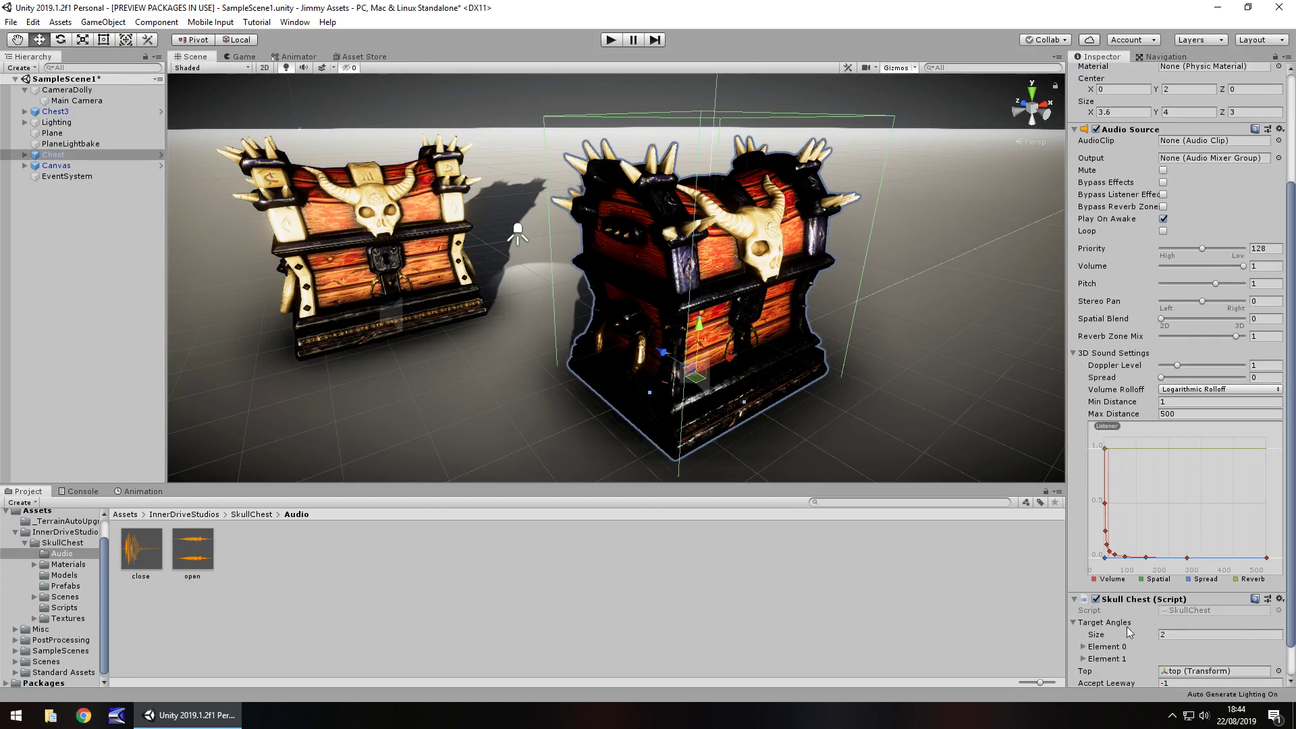
scroll(1141, 621, down, 1)
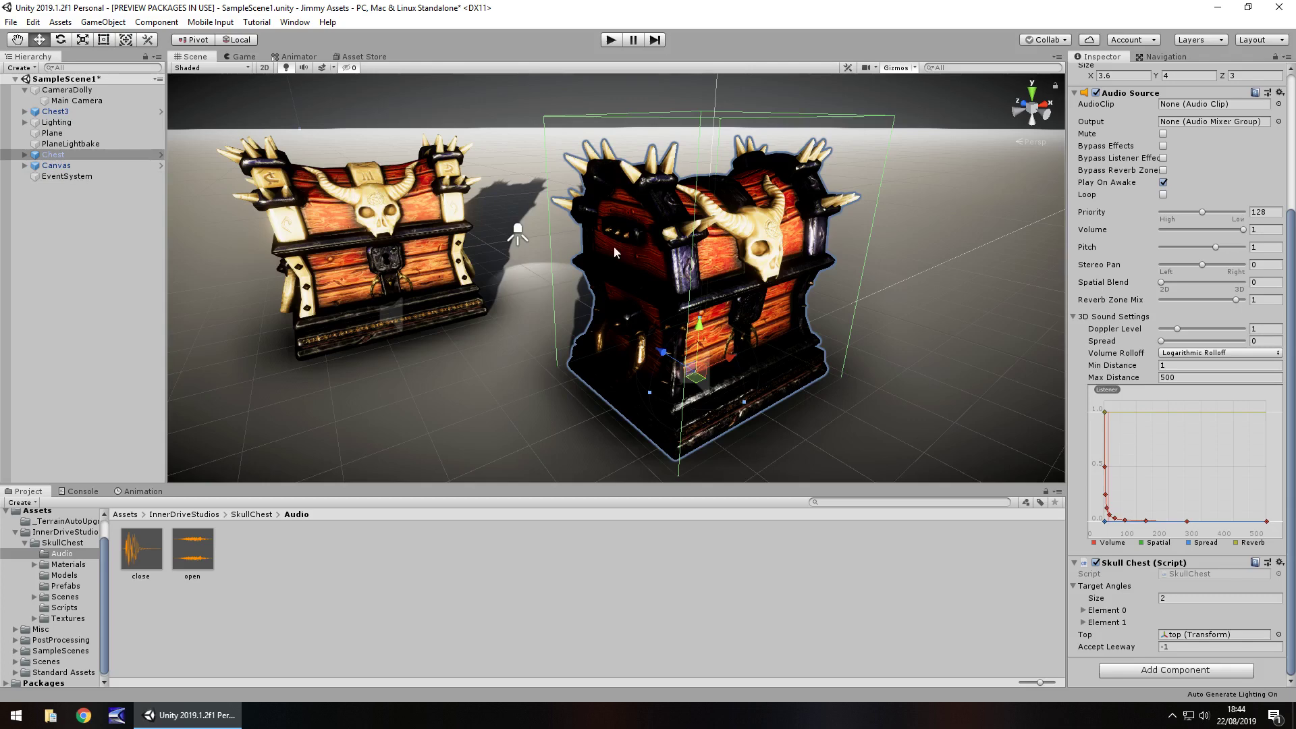
Rotate the chest's top lid to 97.65 on X, look closely inside, then select Main Camera.
click(25, 155)
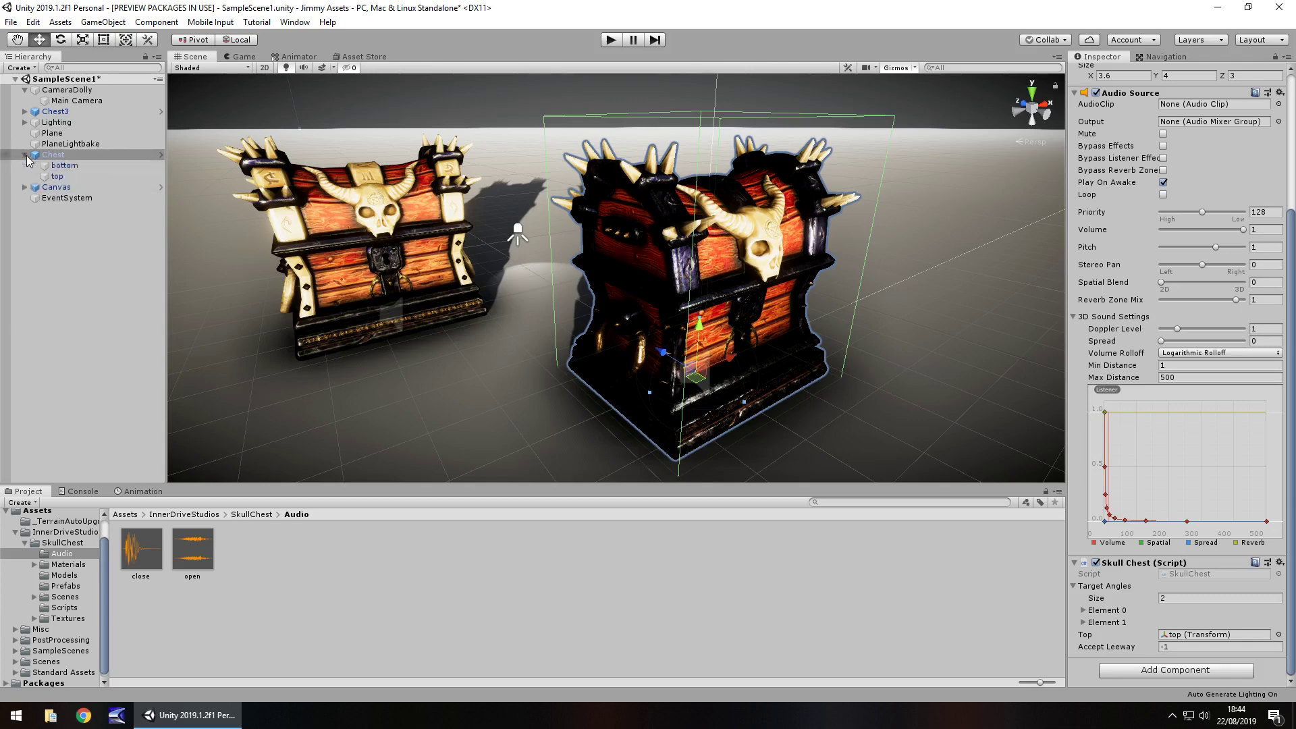
click(57, 176)
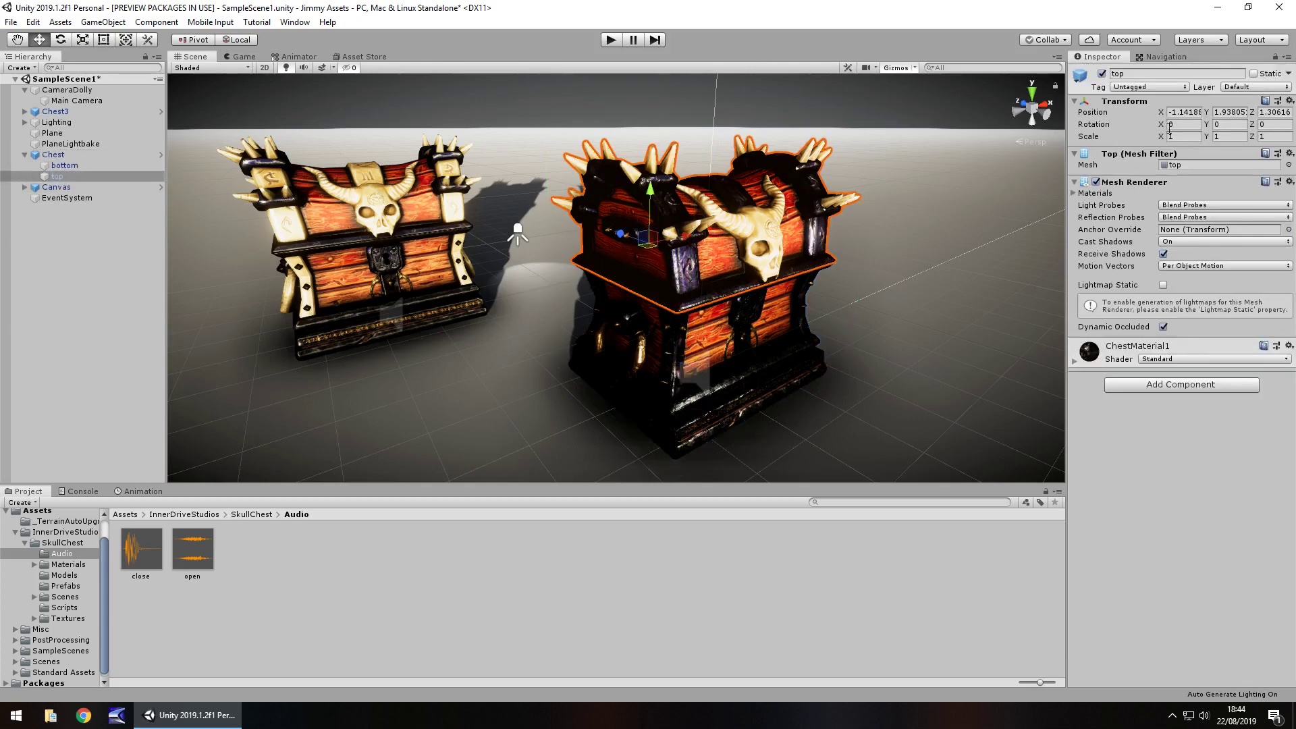
drag(1169, 131, 798, 274)
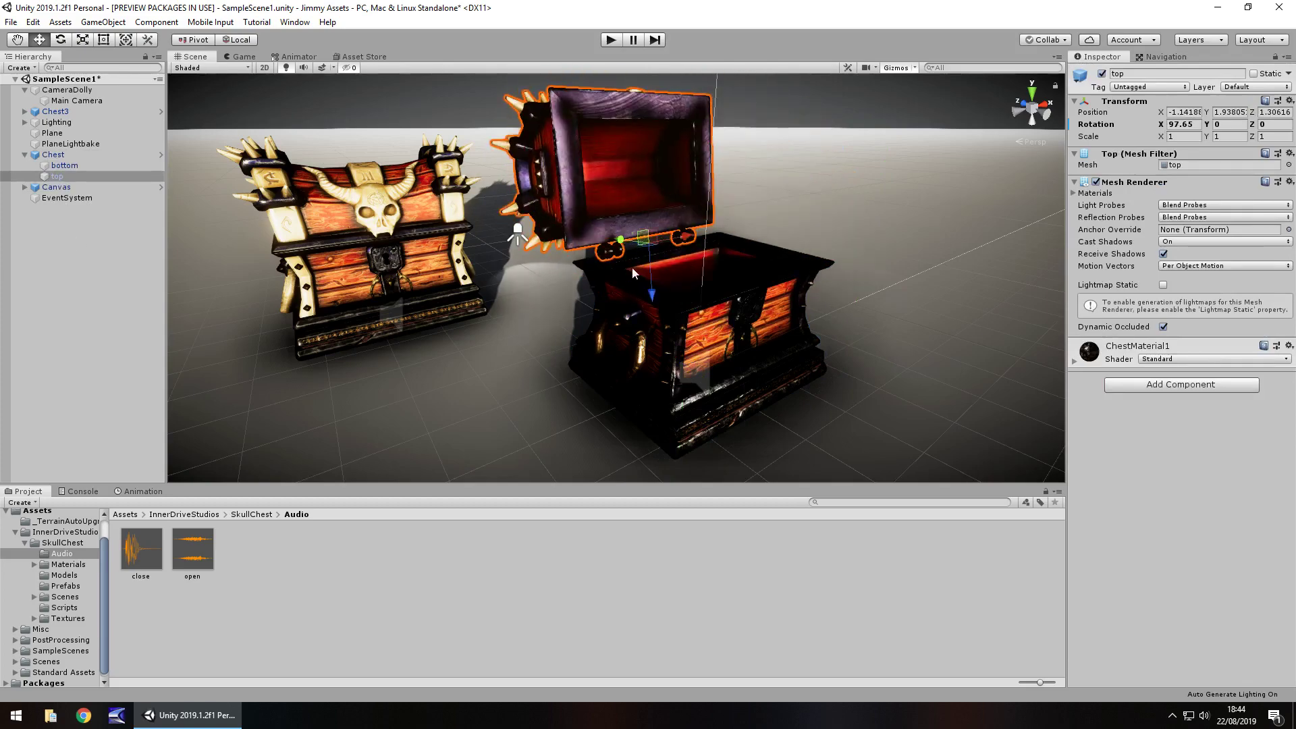
scroll(806, 223, up, 5)
alt+drag(723, 229, 598, 325)
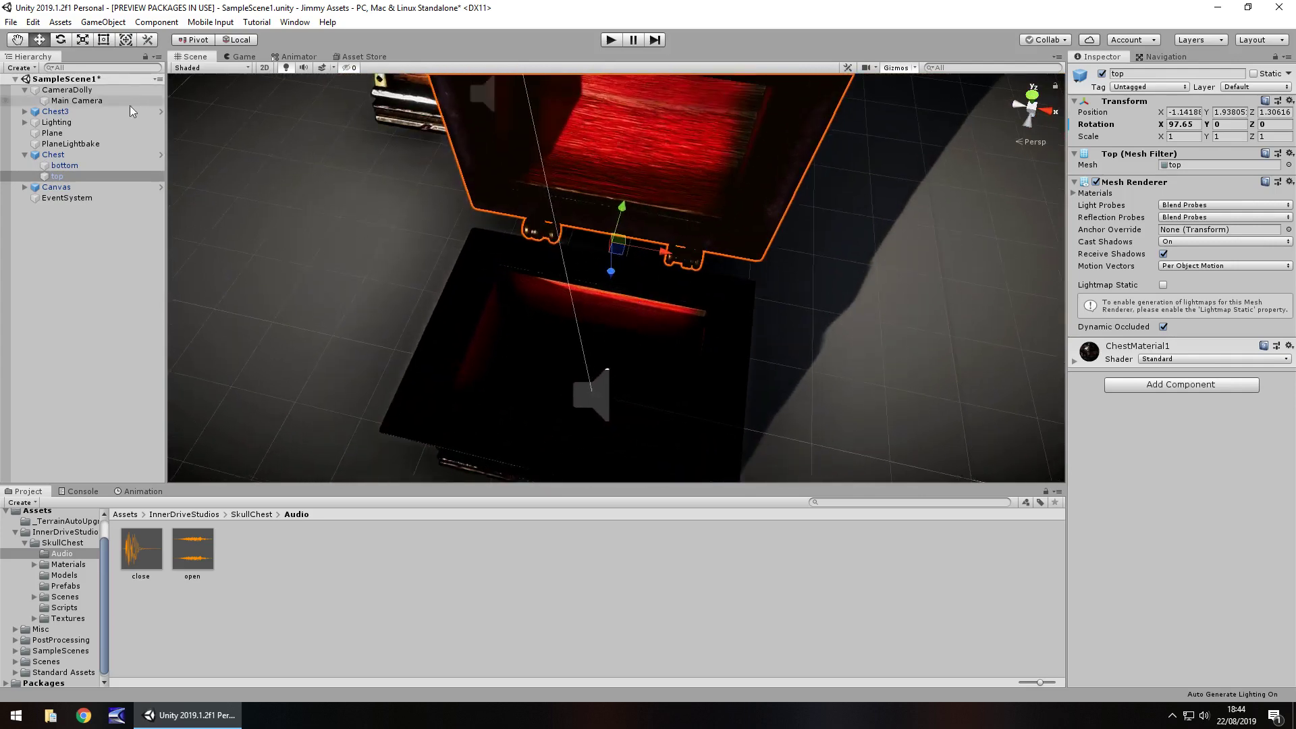
click(68, 100)
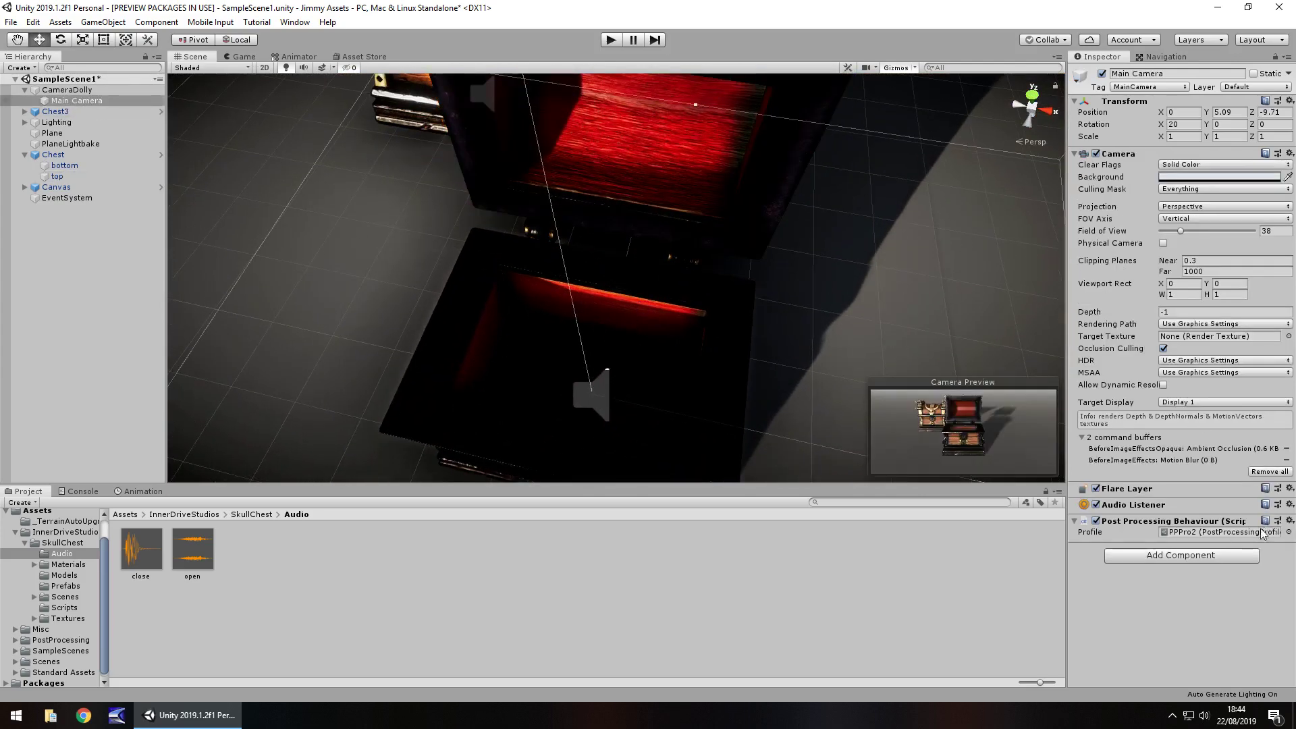
Turn off the Main Camera's Post Processing Behaviour and orbit the view to face the open lid.
click(1096, 521)
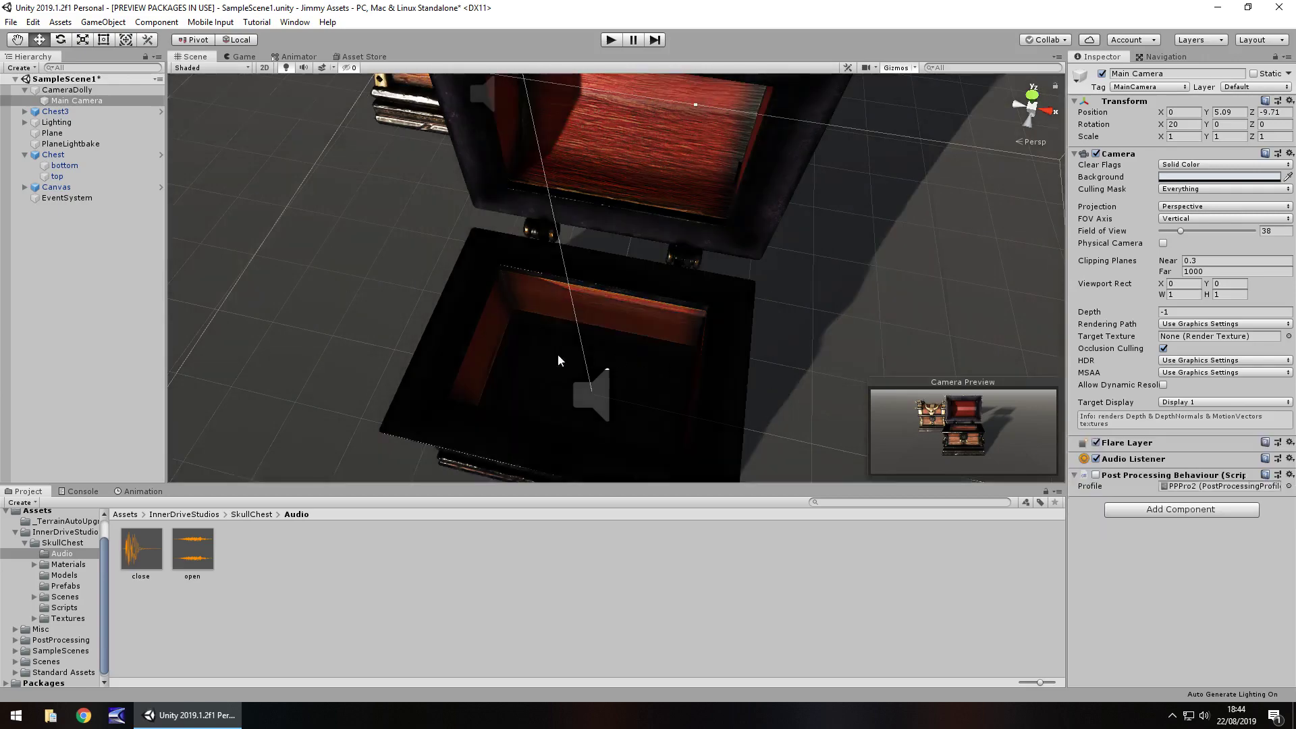
alt+drag(558, 354, 596, 183)
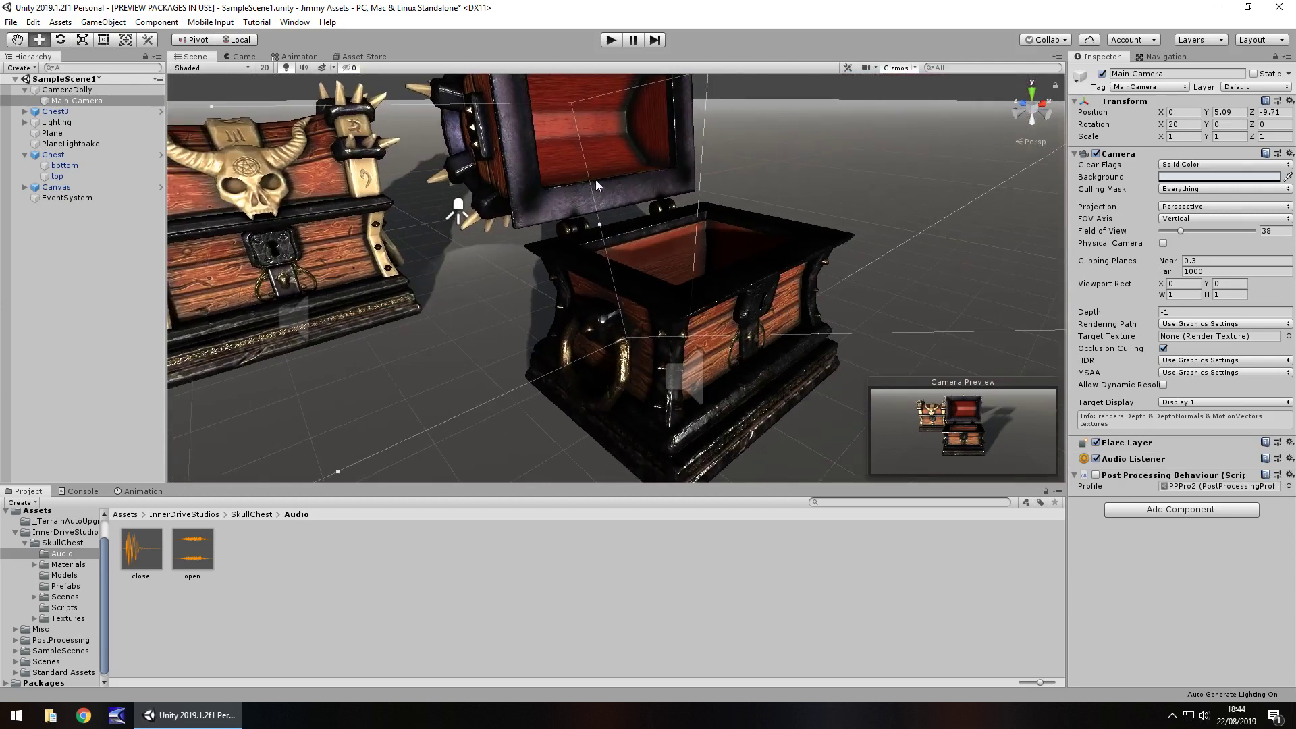
scroll(540, 189, down, 5)
Browse the Scripts and Prefabs folders, then view the Fantasy Skull Treasure Chest Asset Store page.
click(65, 607)
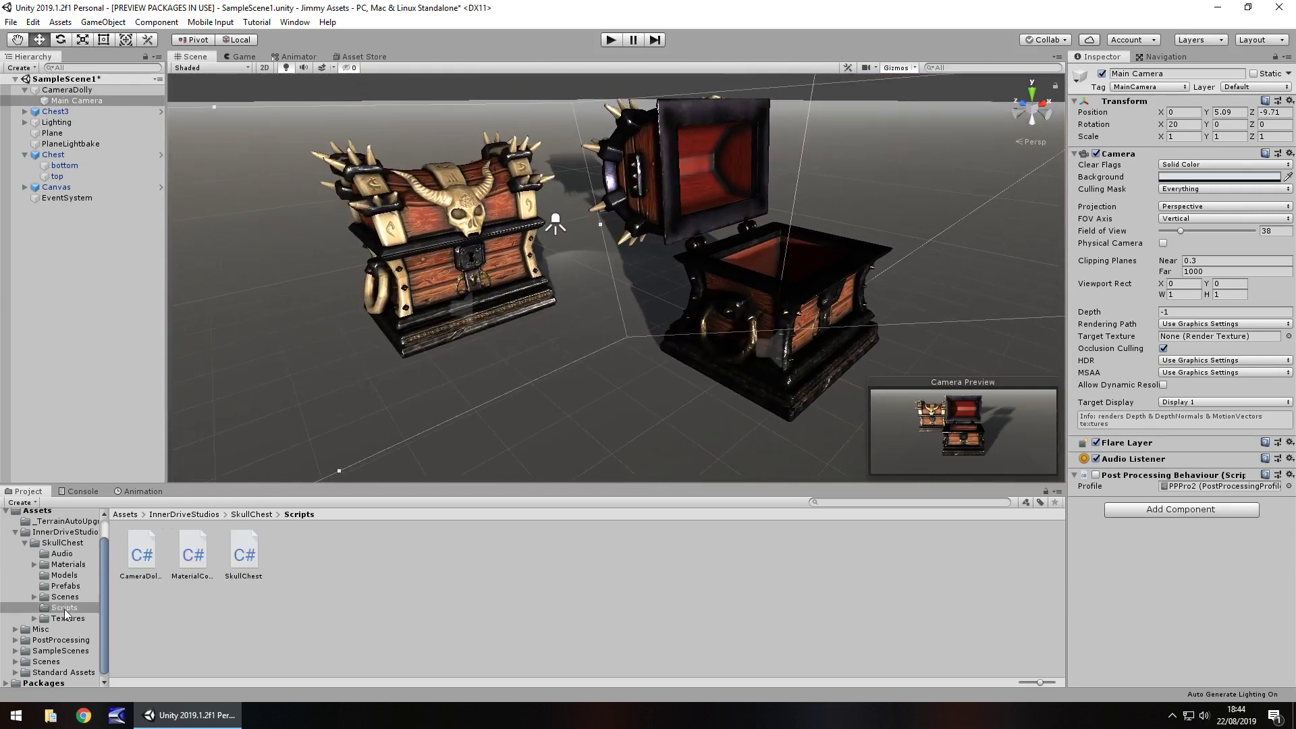
click(65, 586)
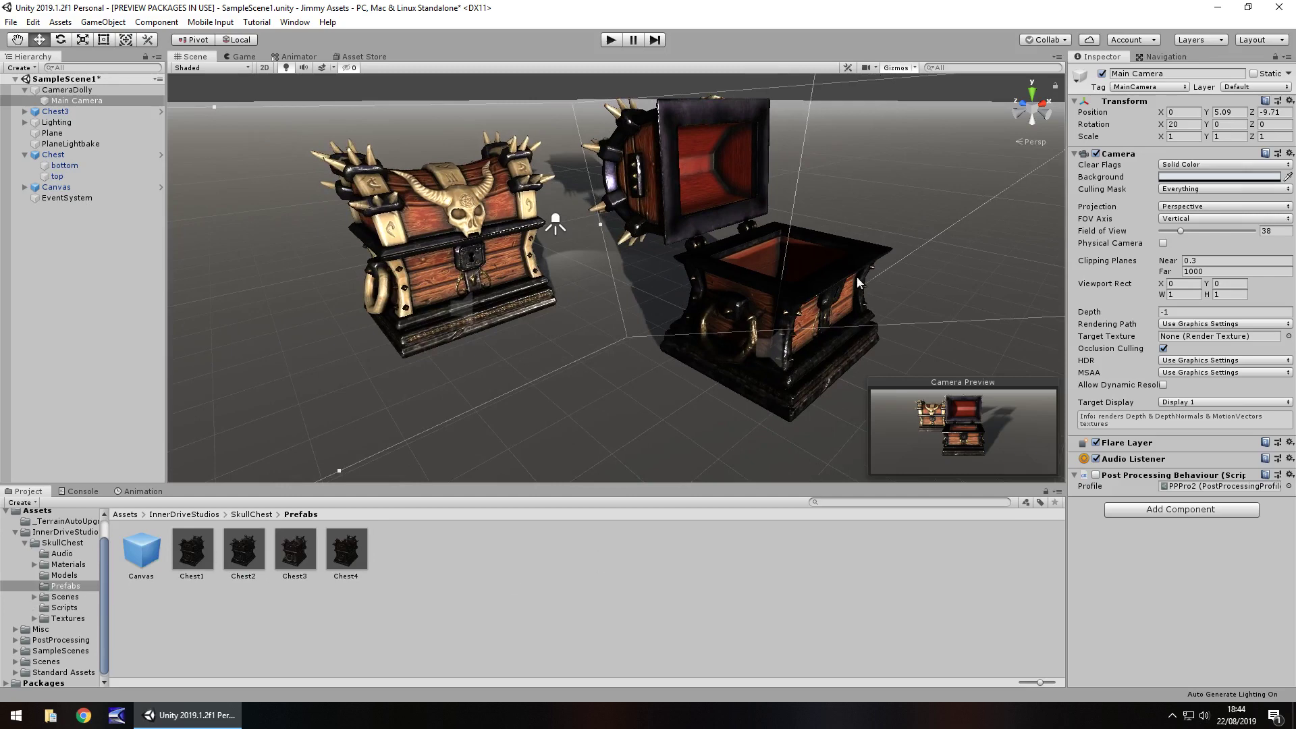
click(364, 57)
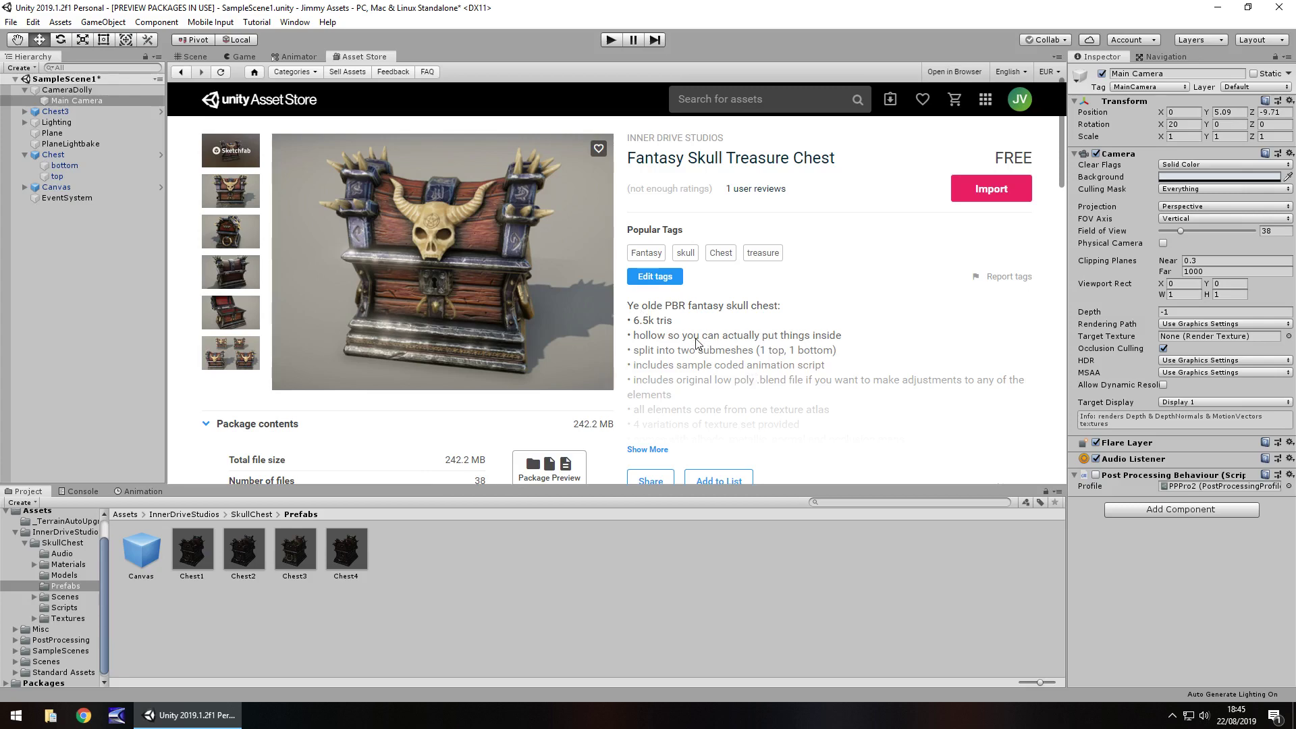
click(194, 56)
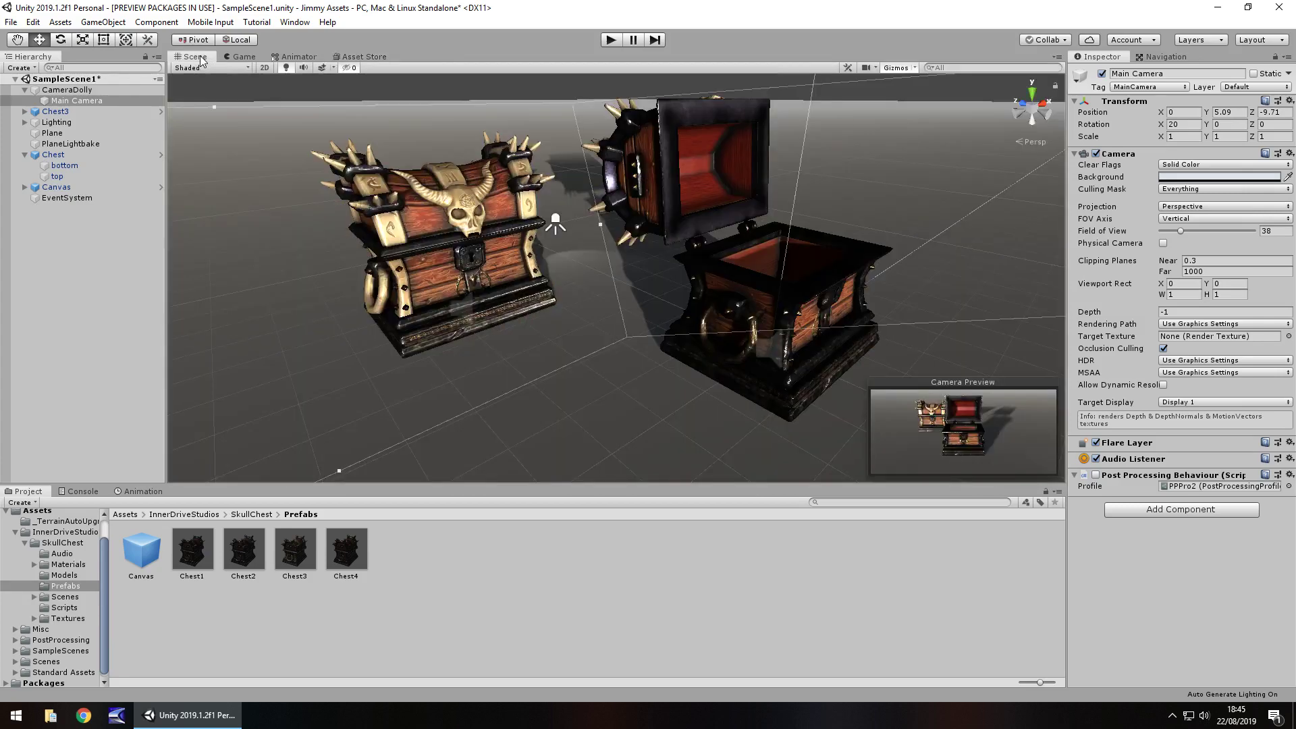
scroll(485, 262, up, 5)
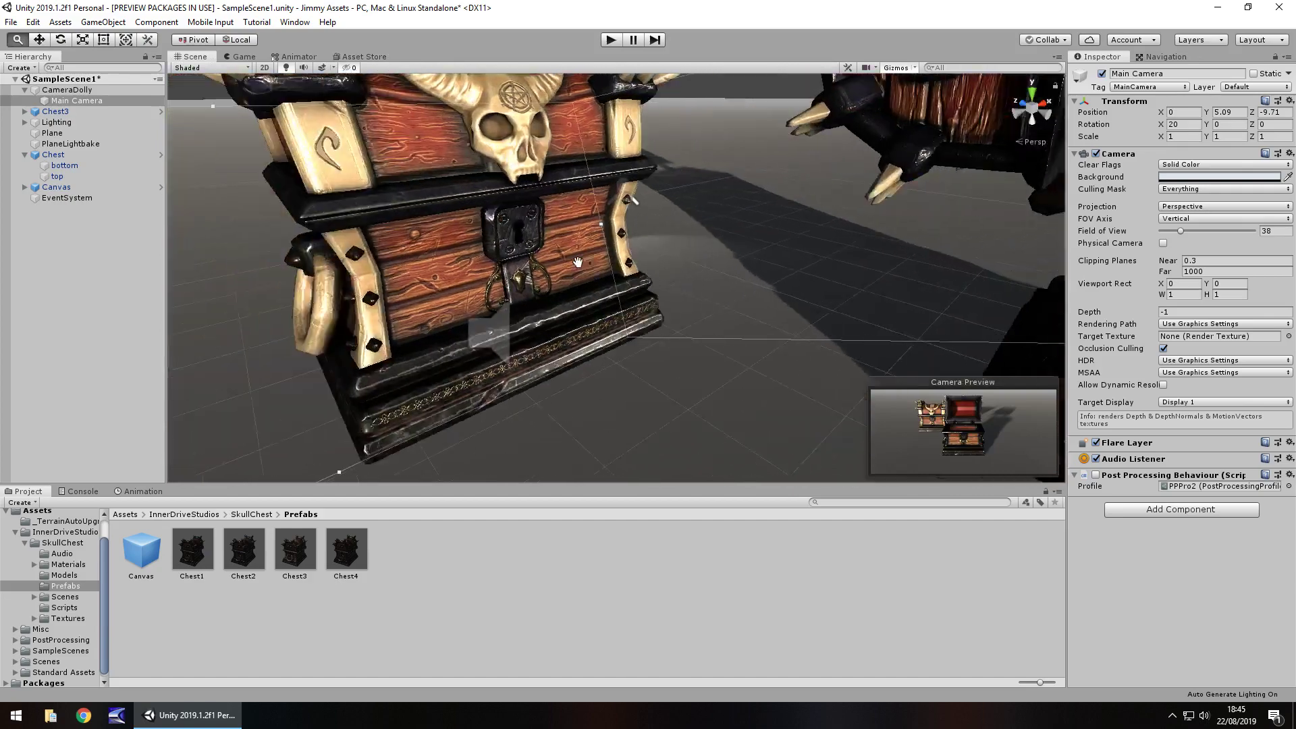
middle_drag(615, 316, 563, 287)
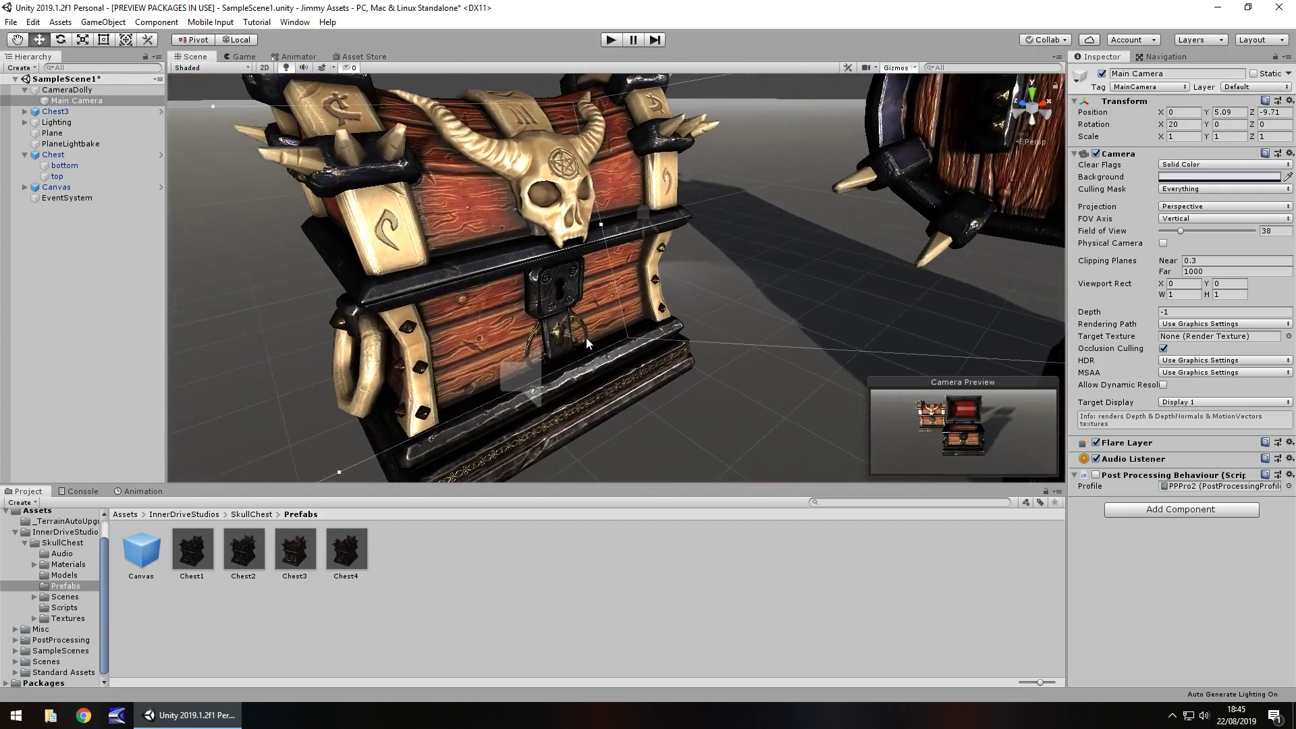
scroll(468, 211, down, 5)
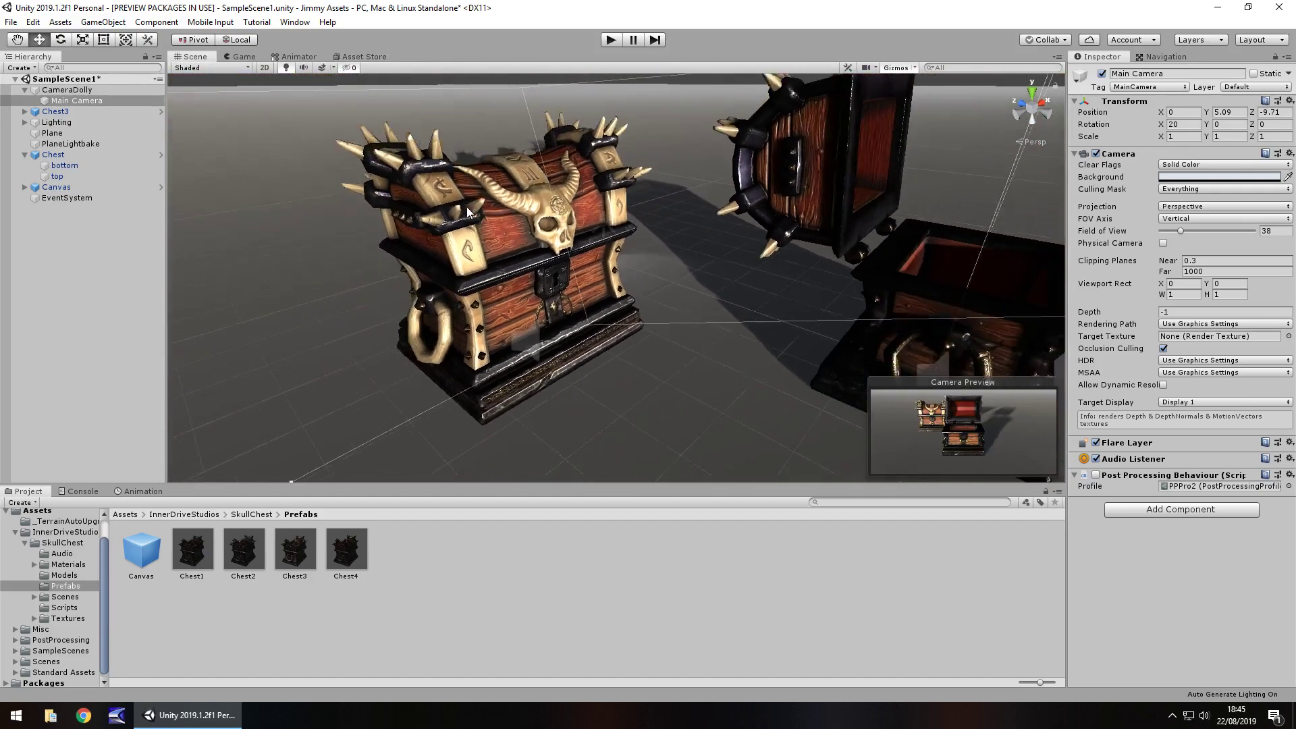
scroll(468, 211, down, 3)
alt+drag(468, 211, 518, 255)
scroll(567, 297, up, 5)
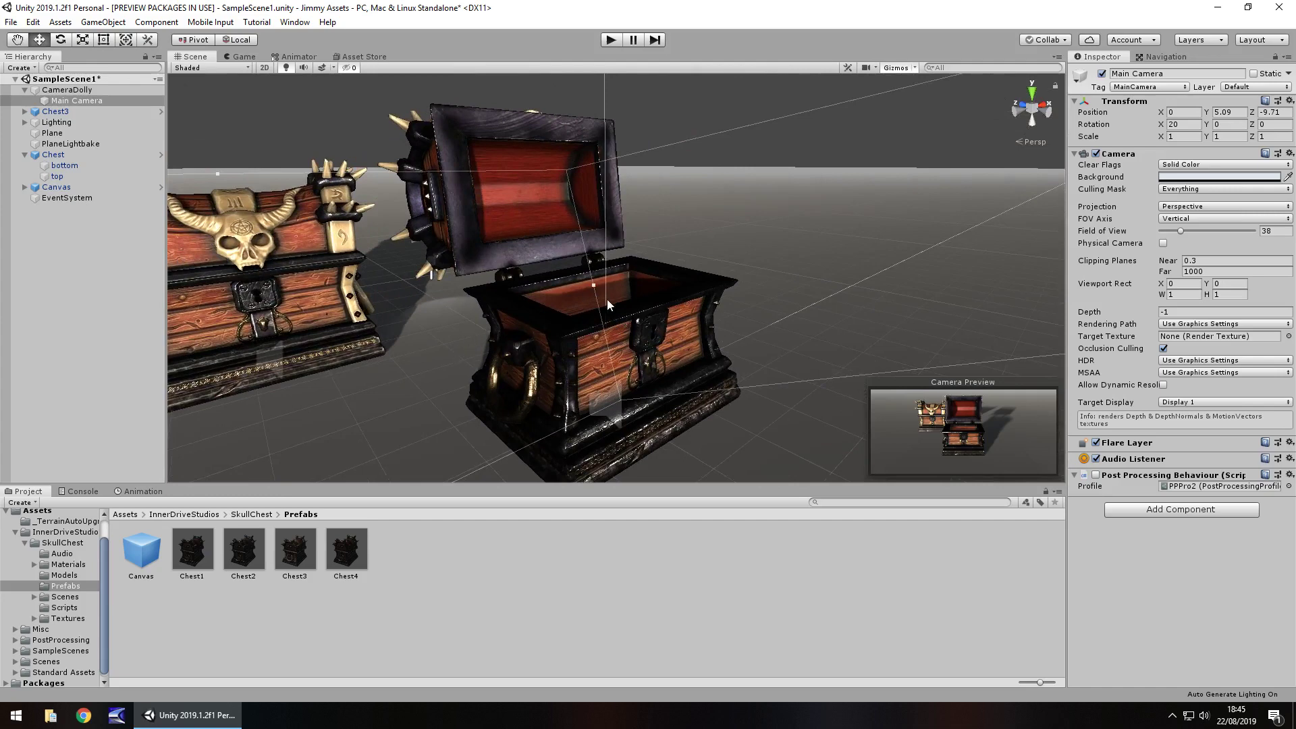
Browse the Models, Audio, Scripts and Textures folders, ending back in Audio with its close and open clips.
click(67, 576)
click(58, 554)
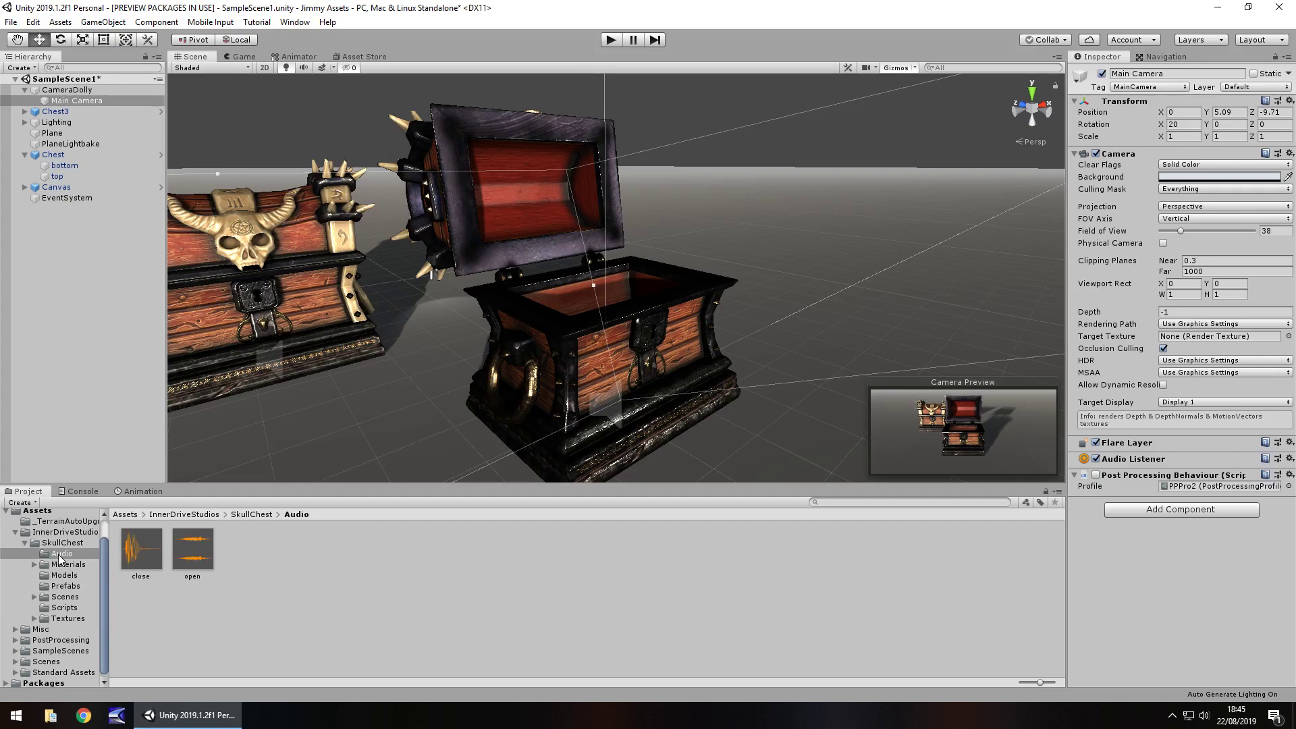
click(67, 607)
click(67, 618)
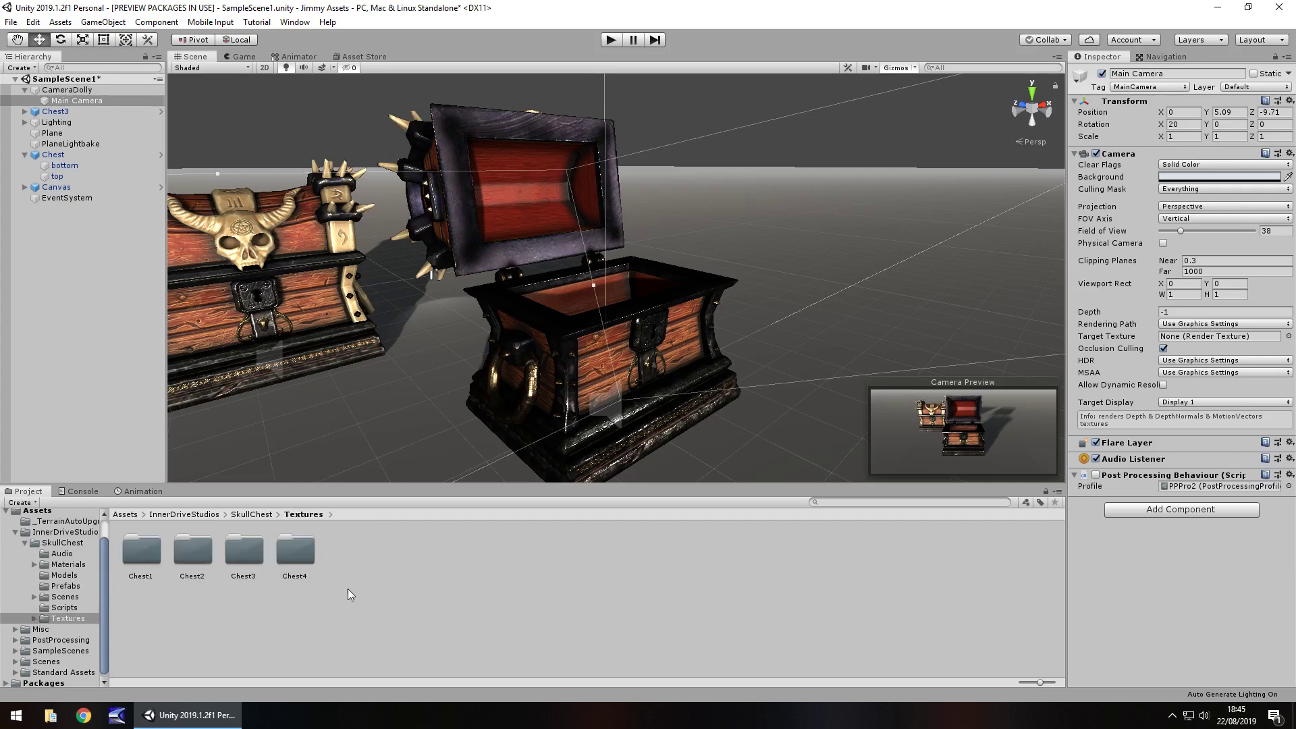
click(70, 556)
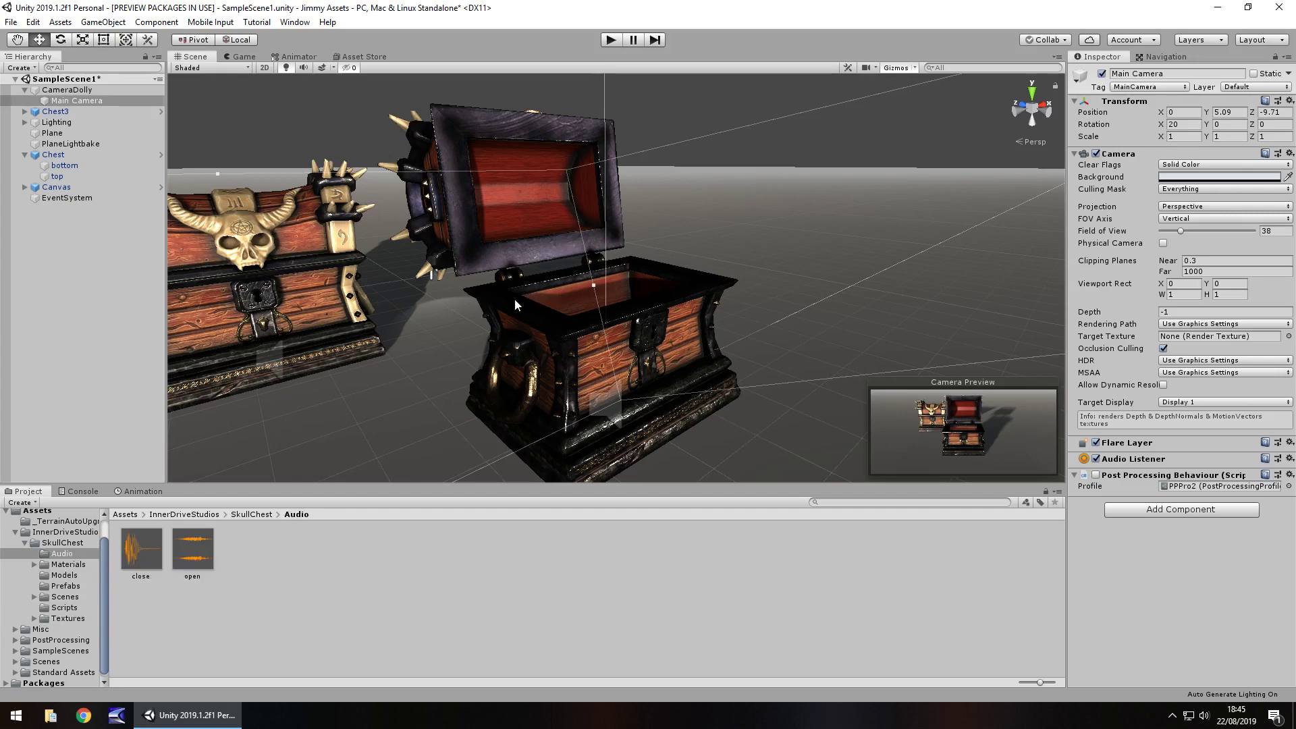
alt+drag(346, 316, 525, 295)
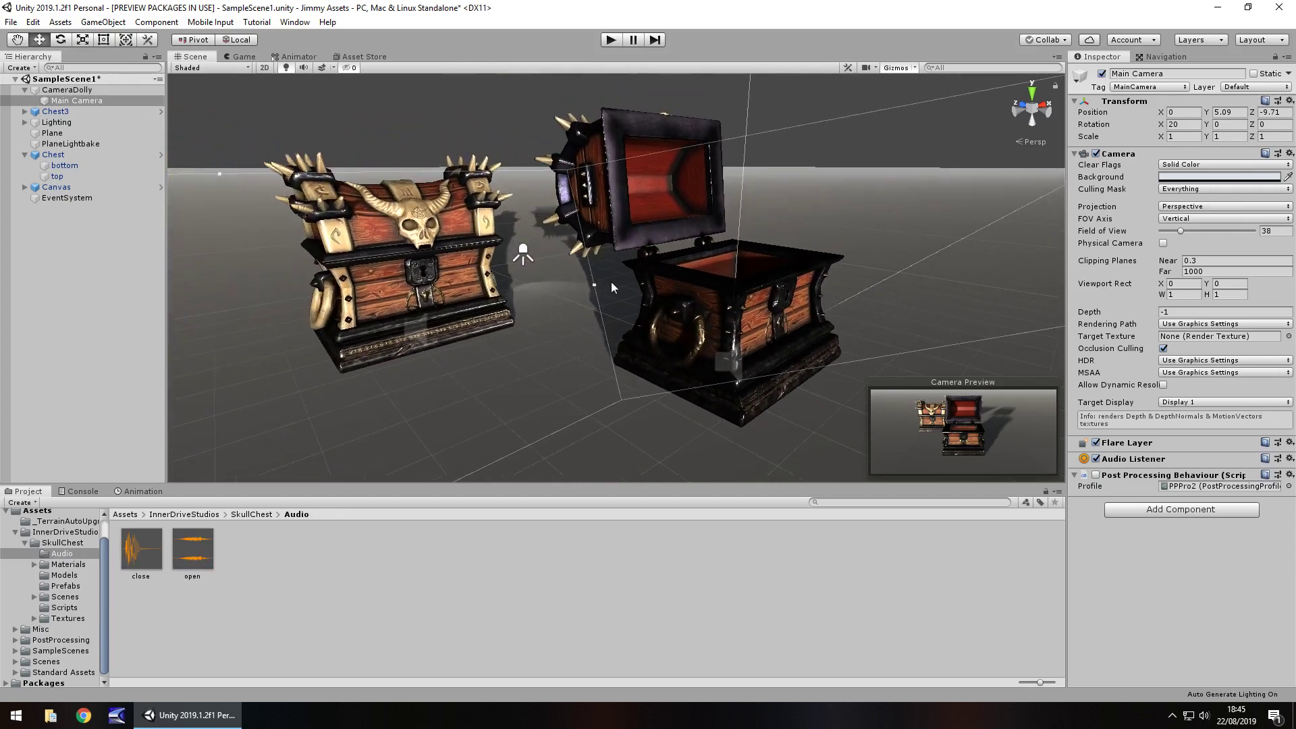
alt+drag(711, 197, 743, 194)
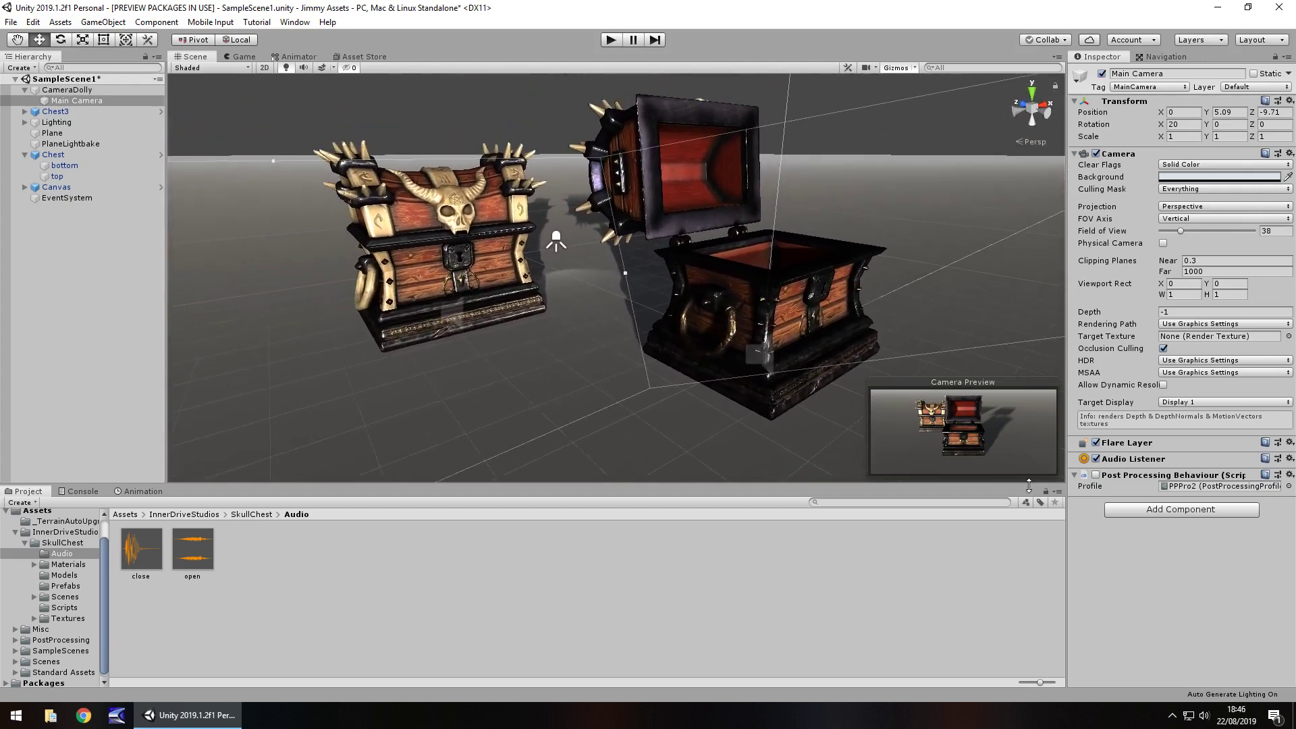